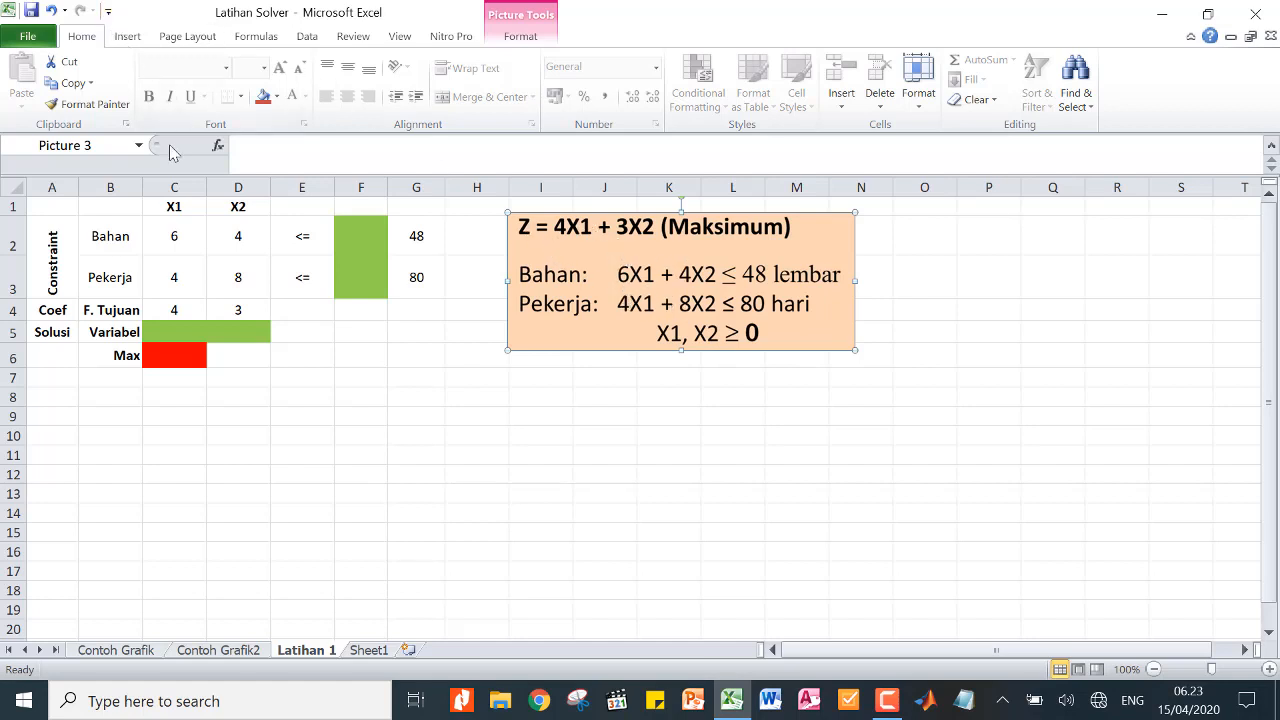
Examine the X1 and X2 headers, the Bahan and Pekerja constraint coefficients, and cells F2:F3 against the written model
{"action": "left_click", "coordinate": [172, 206]}
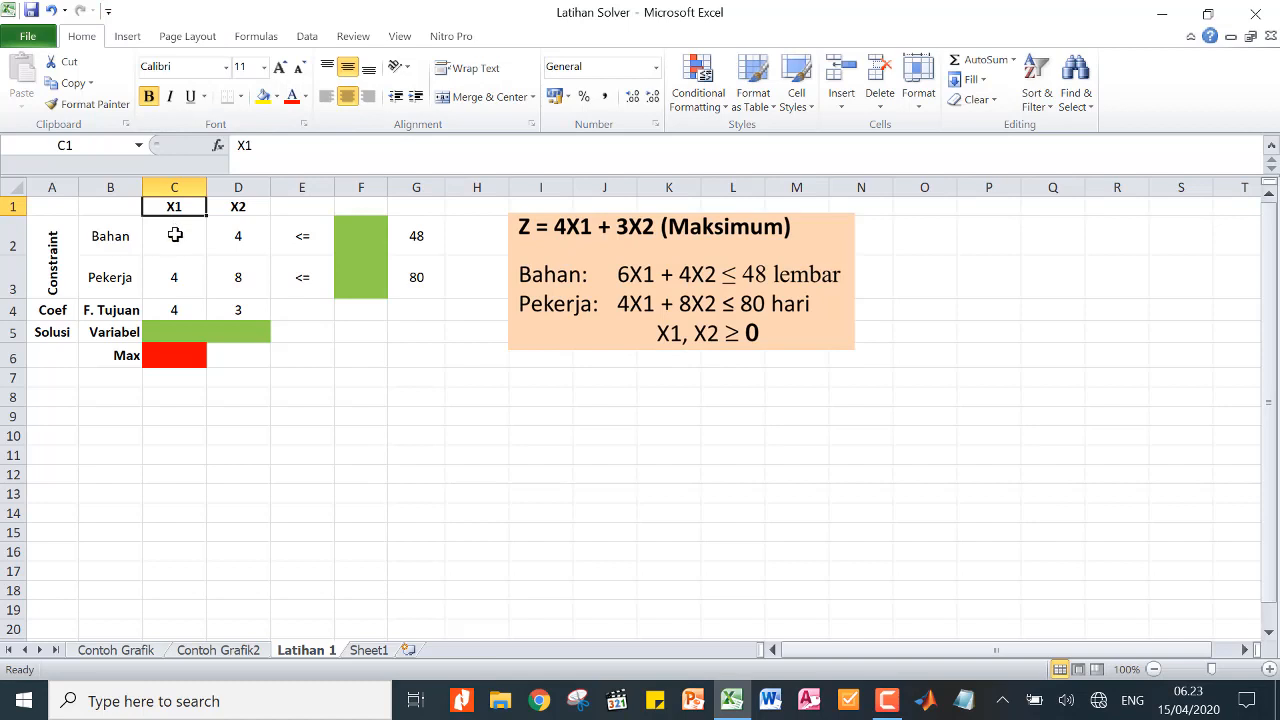
{"action": "left_click", "coordinate": [173, 234]}
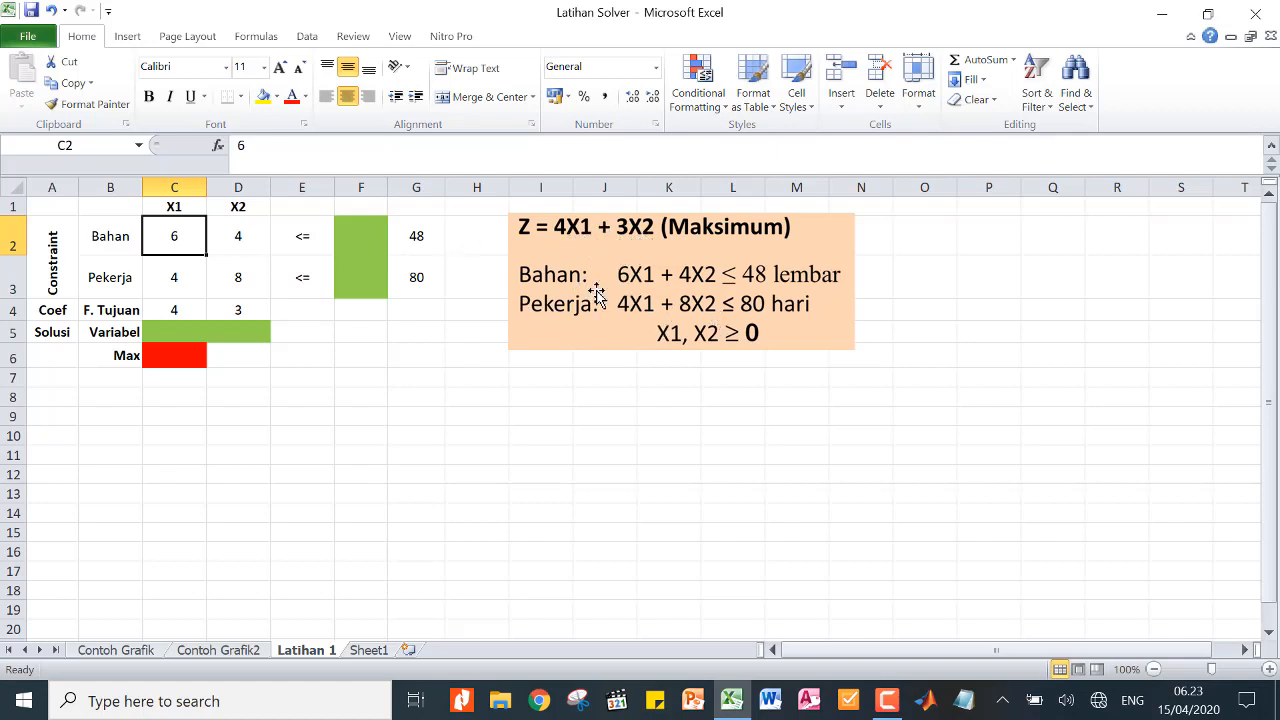
{"action": "left_click", "coordinate": [177, 206]}
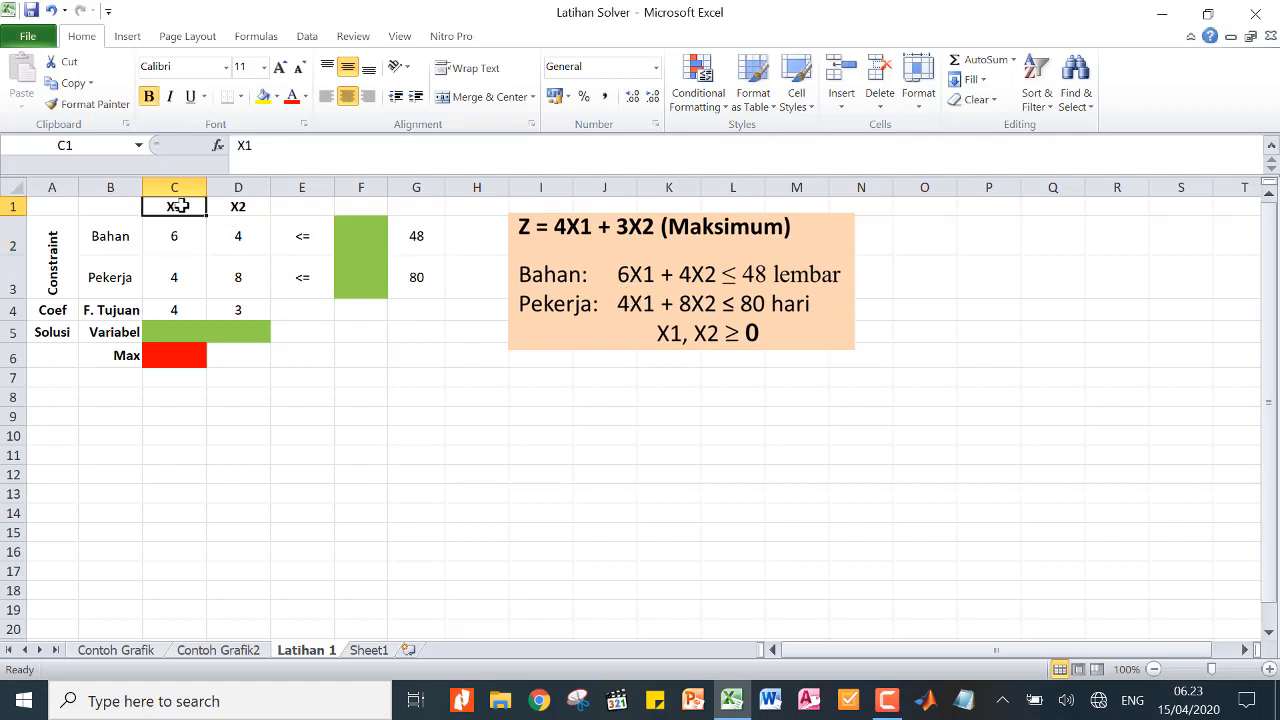
{"action": "left_click", "coordinate": [243, 206]}
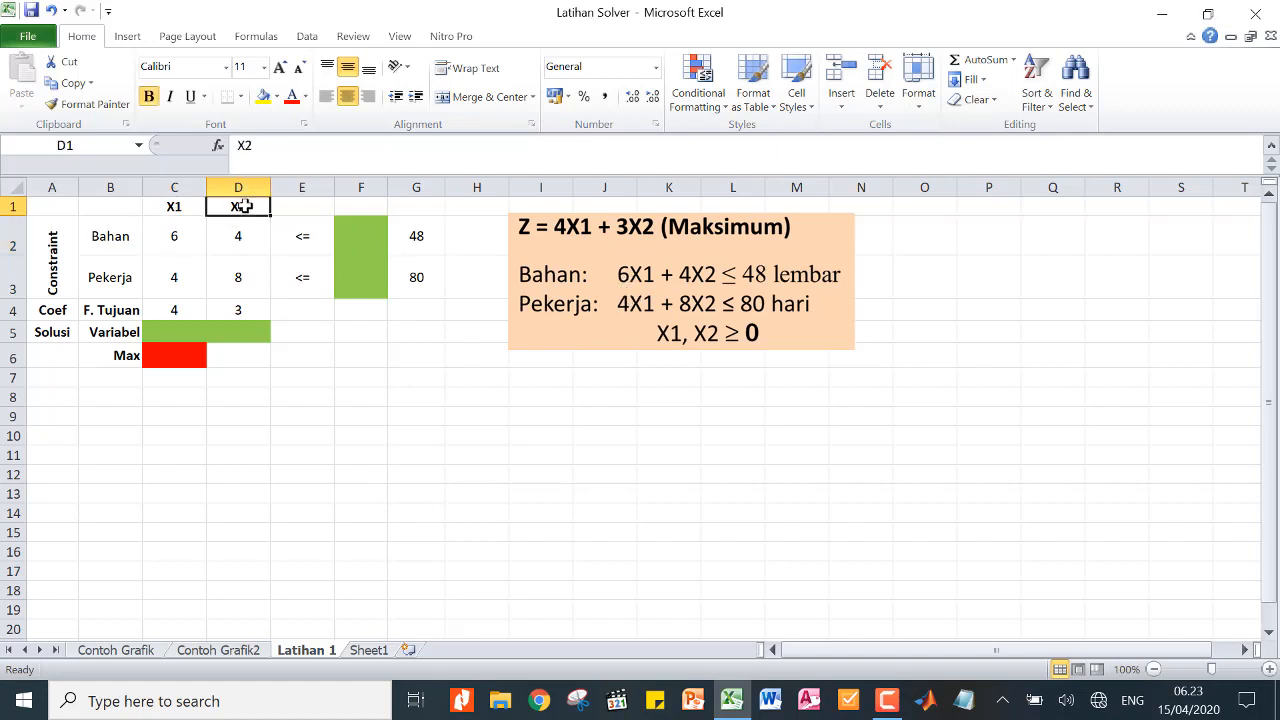
{"action": "left_click", "coordinate": [110, 238]}
{"action": "left_click", "coordinate": [112, 279]}
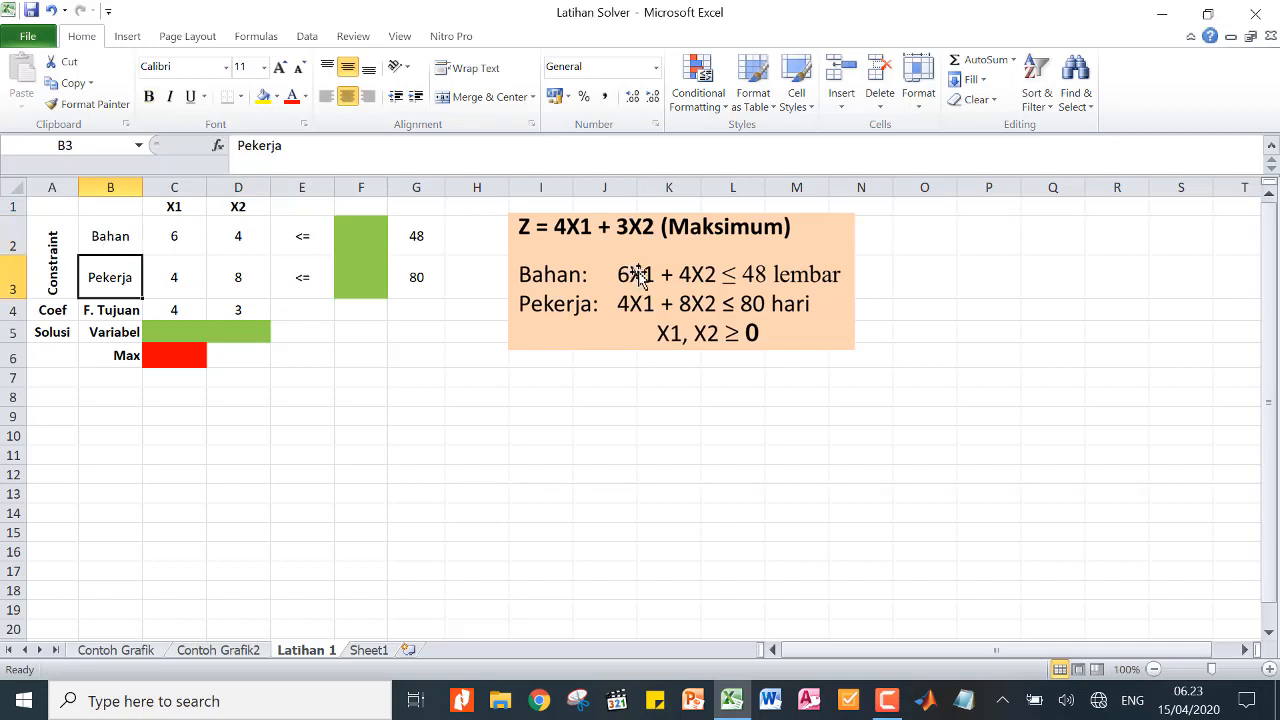
{"action": "left_click", "coordinate": [164, 240]}
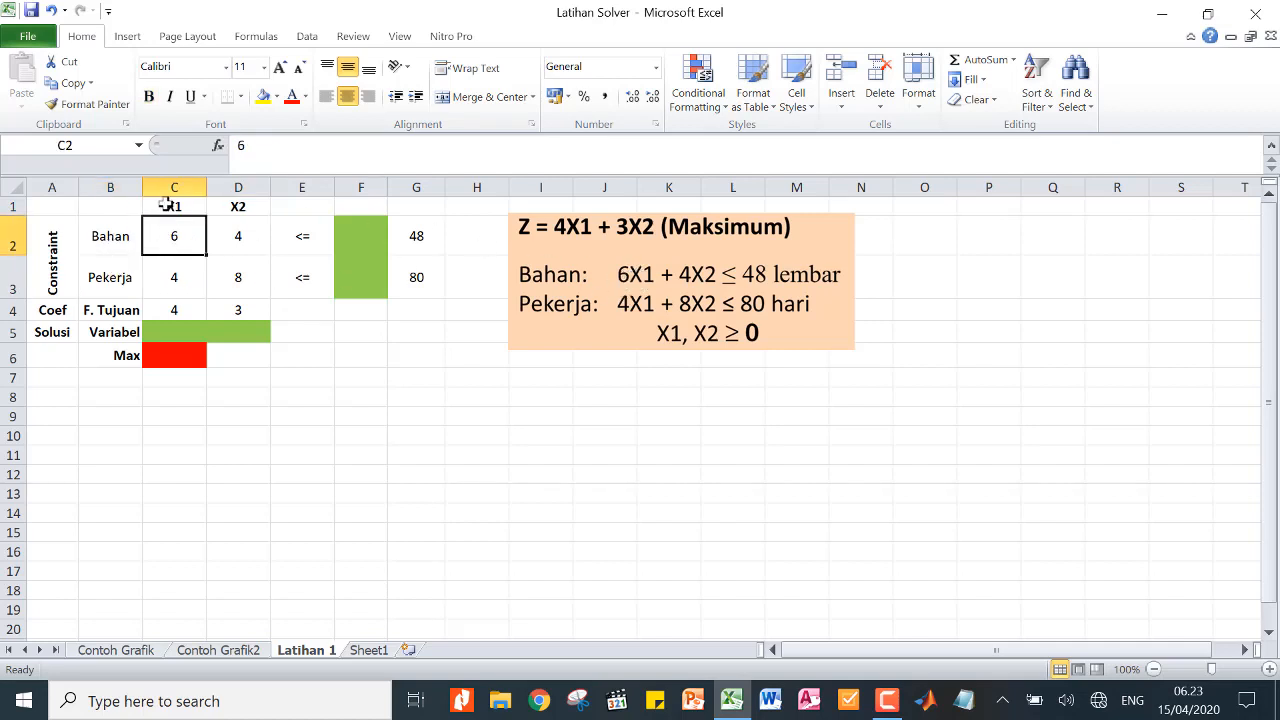
{"action": "left_click", "coordinate": [228, 243]}
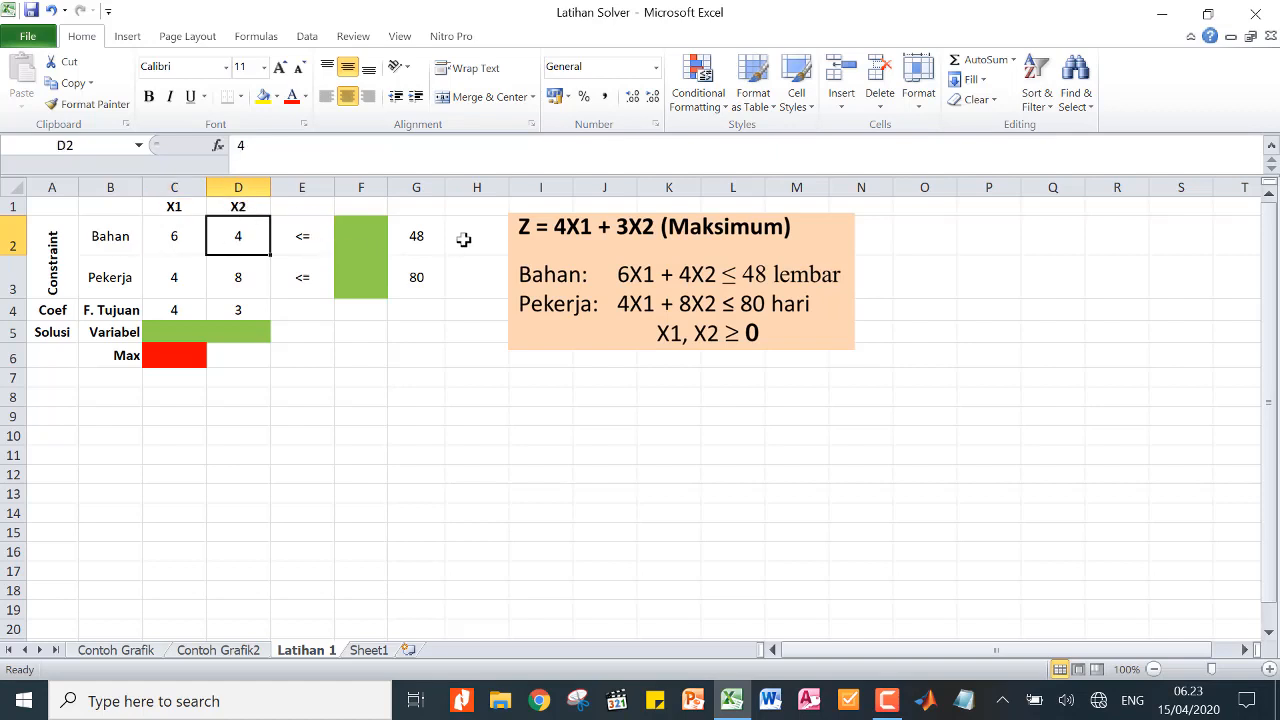
{"action": "left_click_drag", "start_coordinate": [343, 223], "coordinate": [355, 275]}
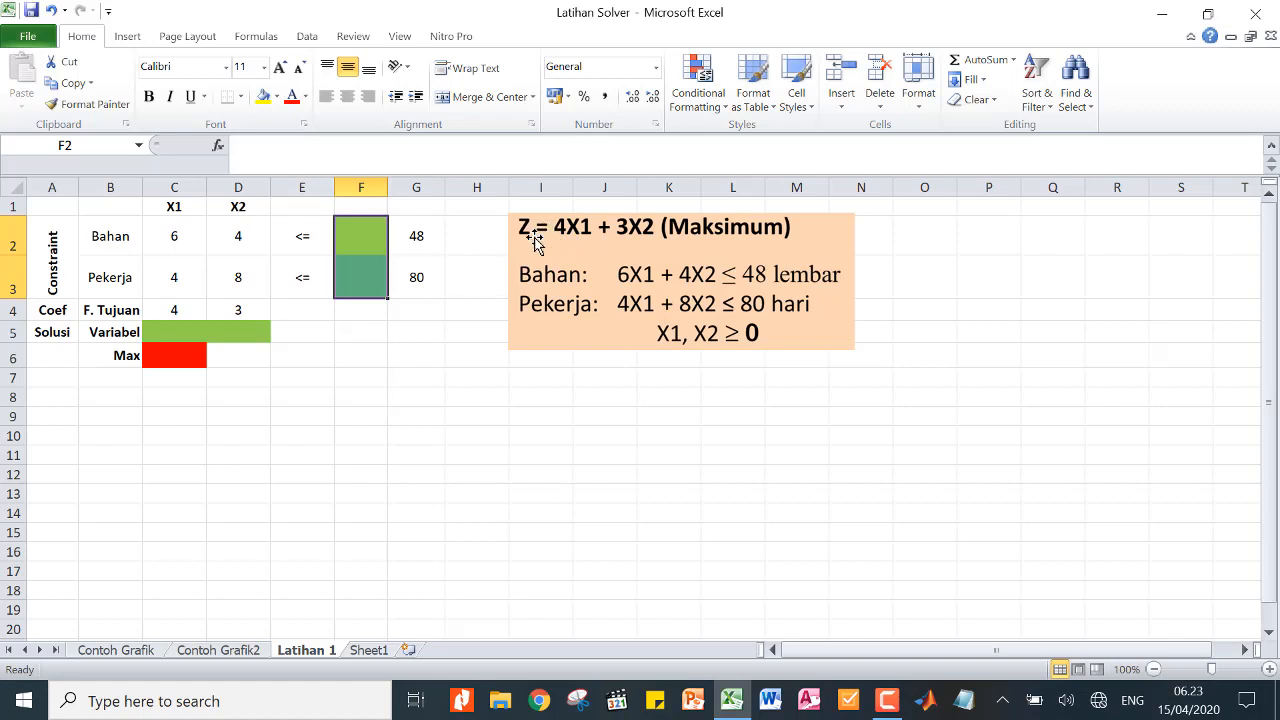
Examine the objective function coefficients in row 4, the variable cells C5 and D5, and the Max cell C6
{"action": "left_click", "coordinate": [172, 313]}
{"action": "left_click", "coordinate": [233, 309]}
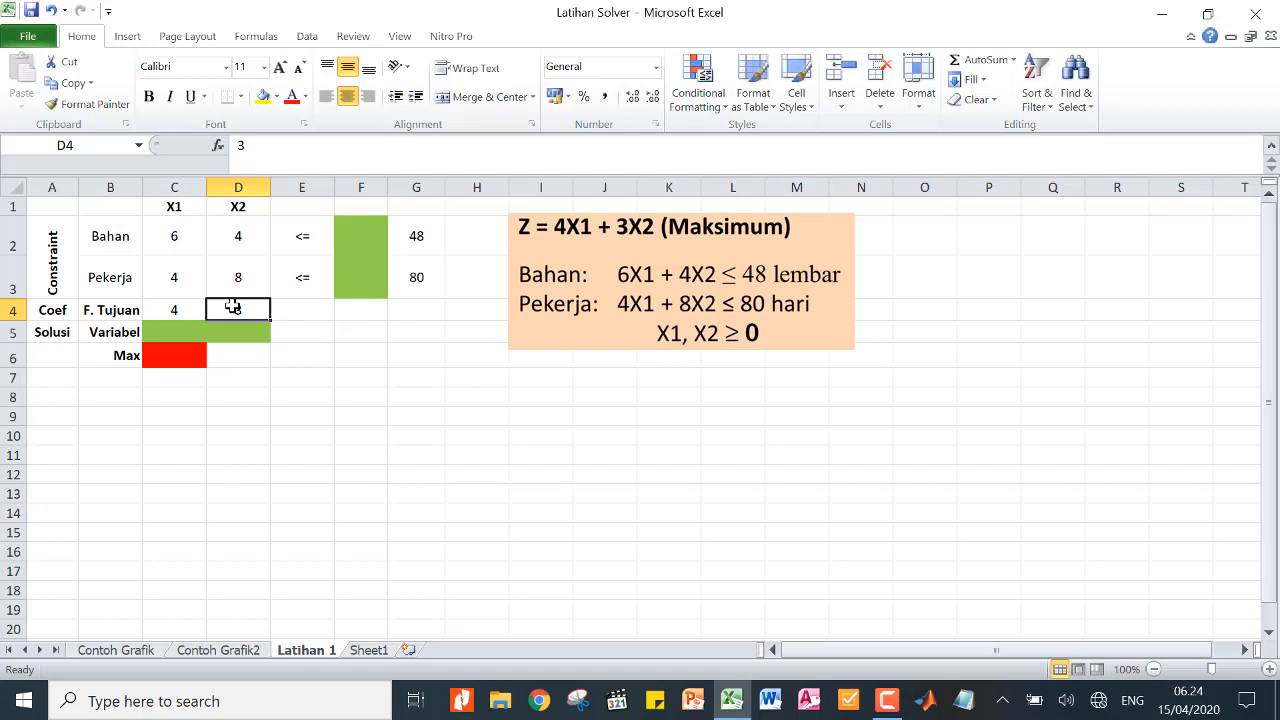
{"action": "left_click", "coordinate": [171, 330]}
{"action": "left_click", "coordinate": [226, 333]}
{"action": "left_click", "coordinate": [164, 357]}
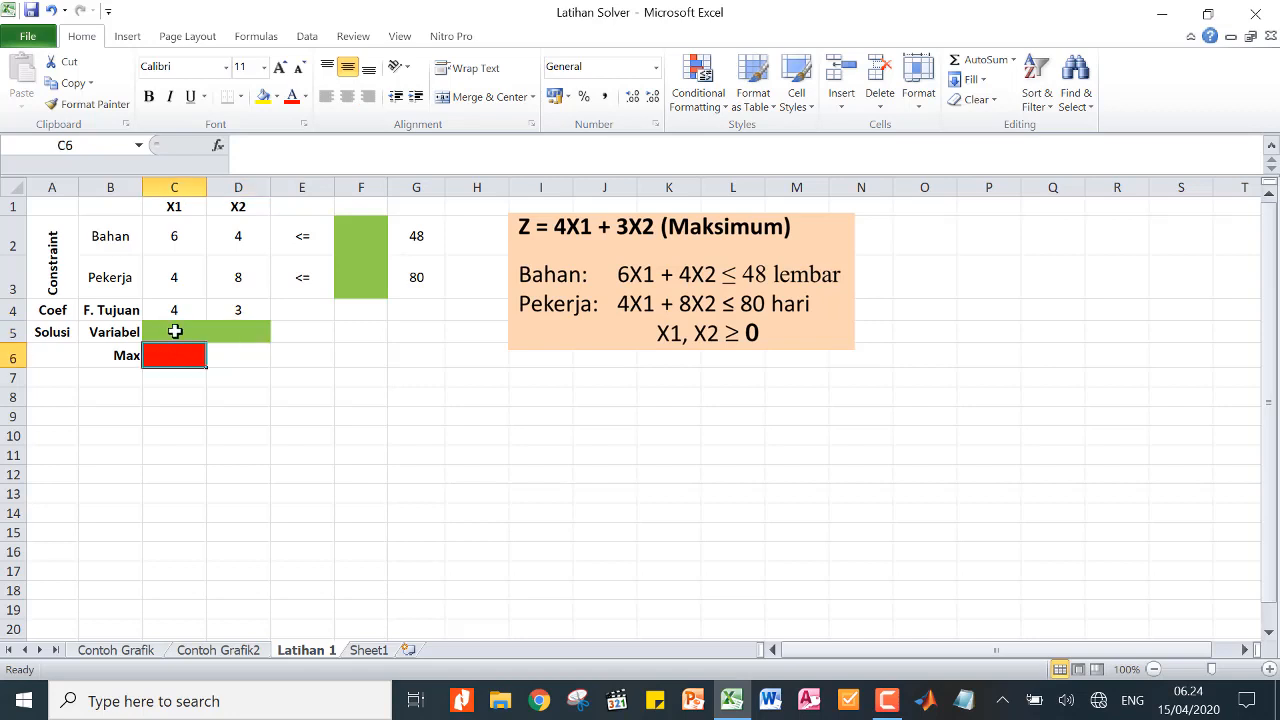
{"action": "left_click", "coordinate": [171, 330]}
{"action": "left_click", "coordinate": [219, 335]}
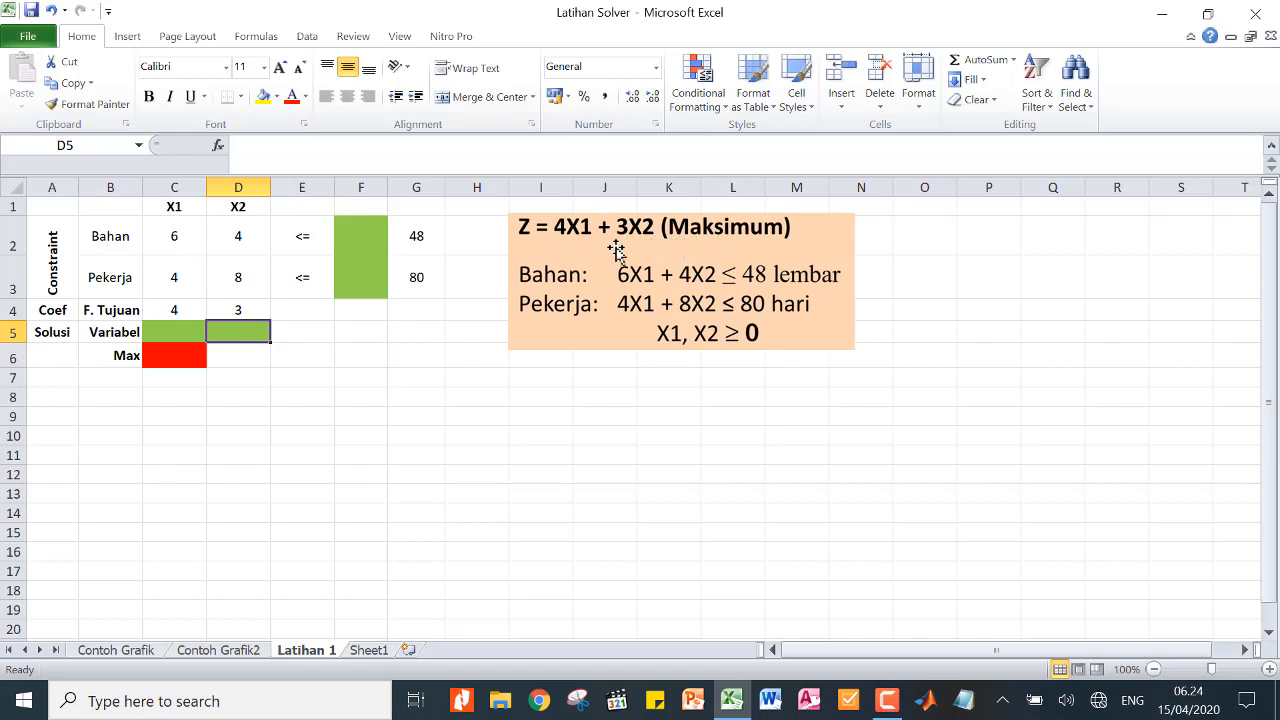
{"action": "left_click", "coordinate": [163, 332]}
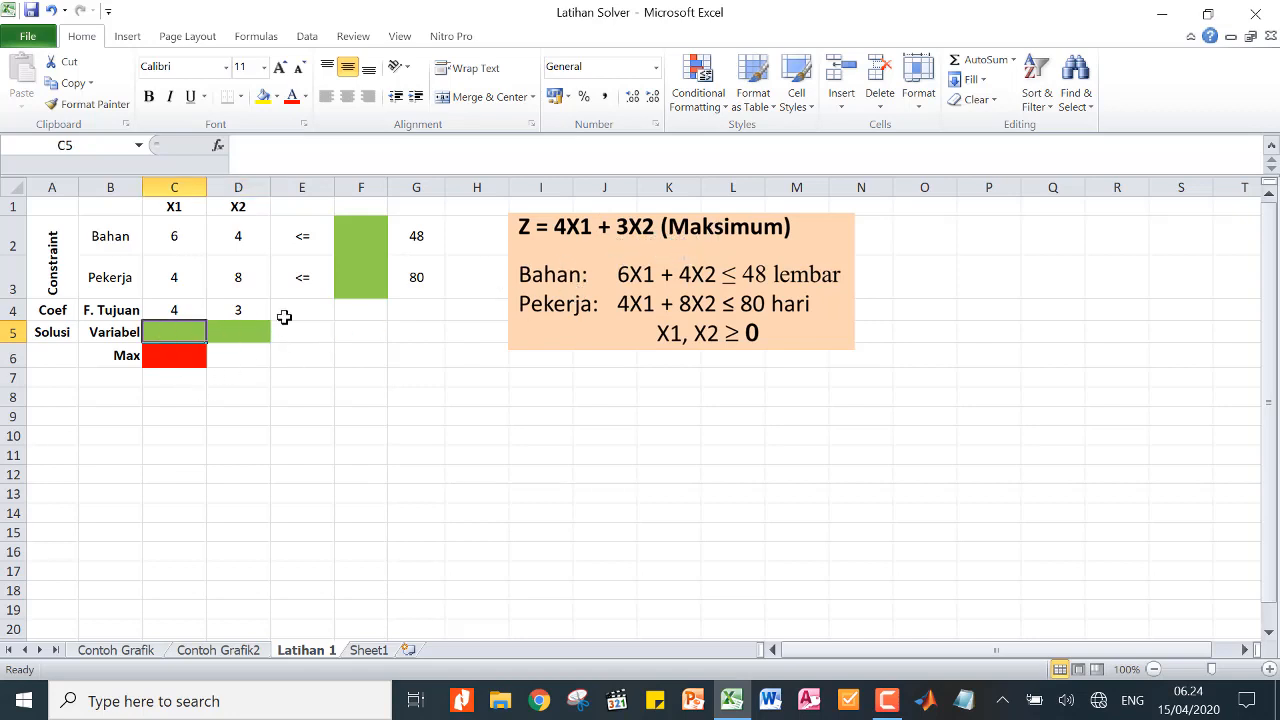
Enter the Bahan constraint formula =(C2*C5)+(D2*D5) in cell F2
{"action": "left_click", "coordinate": [357, 238]}
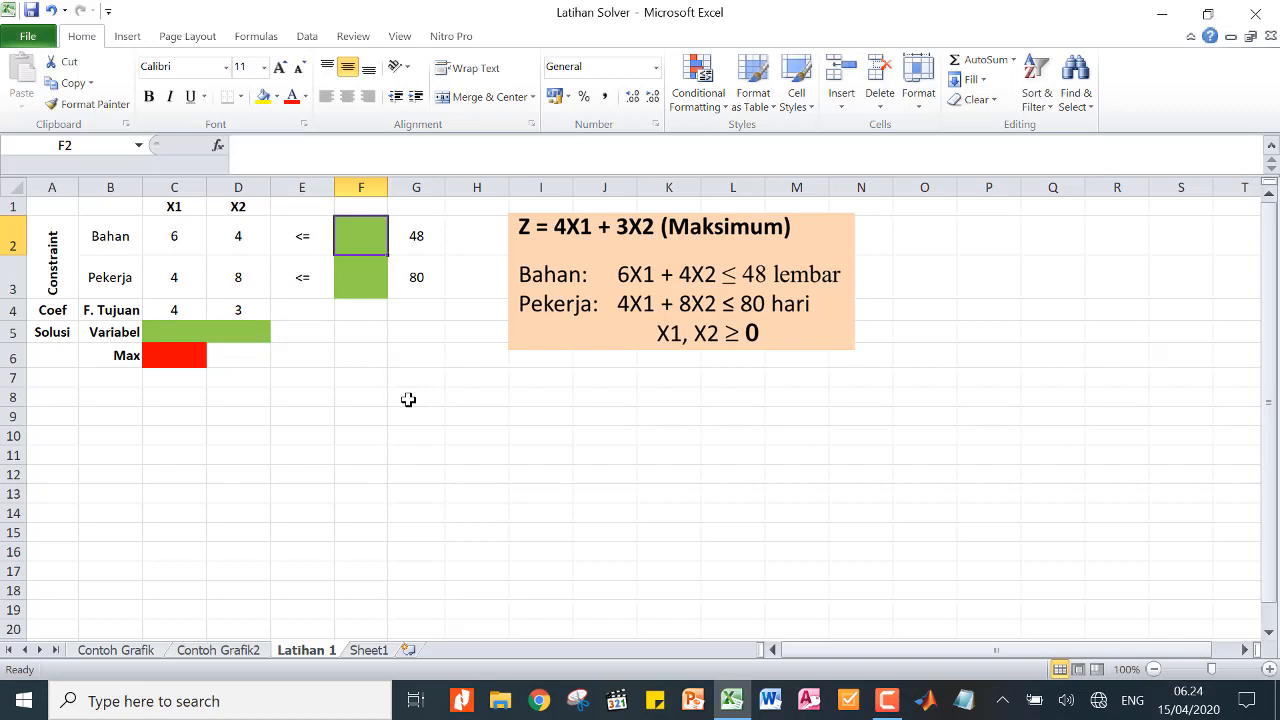
{"action": "type", "text": "="}
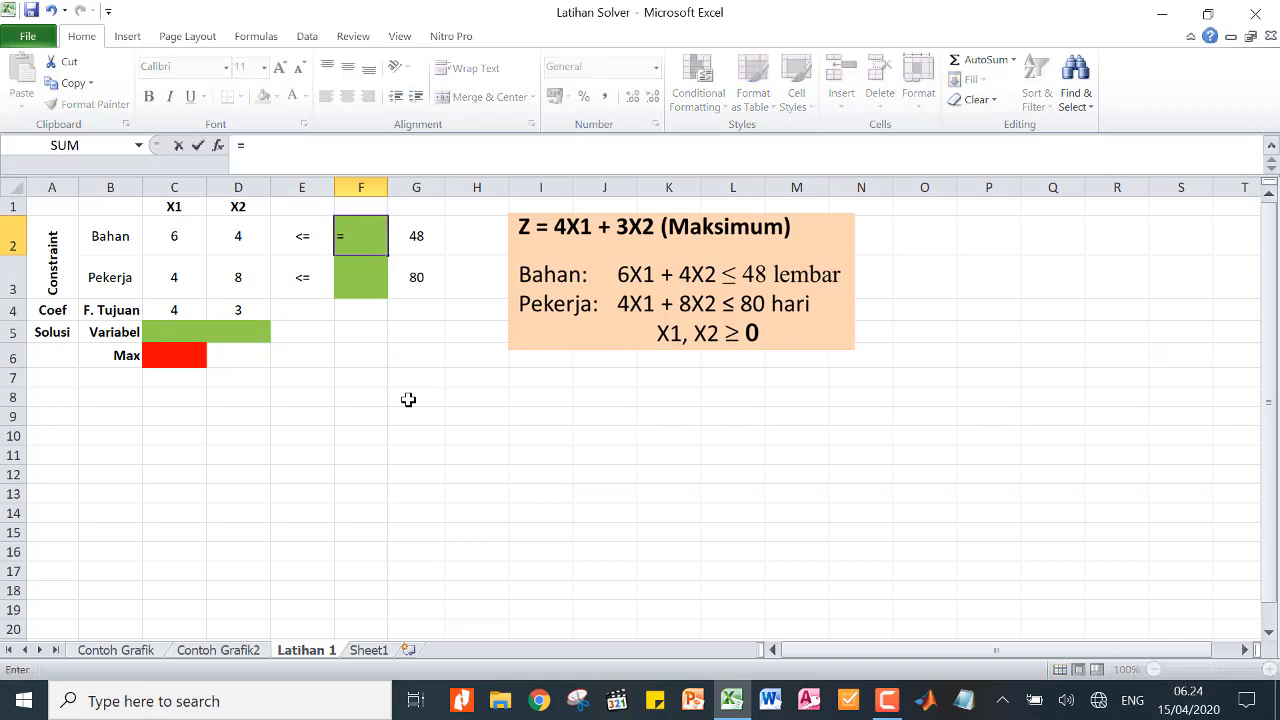
{"action": "type", "text": "("}
{"action": "left_click", "coordinate": [174, 237]}
{"action": "type", "text": "*"}
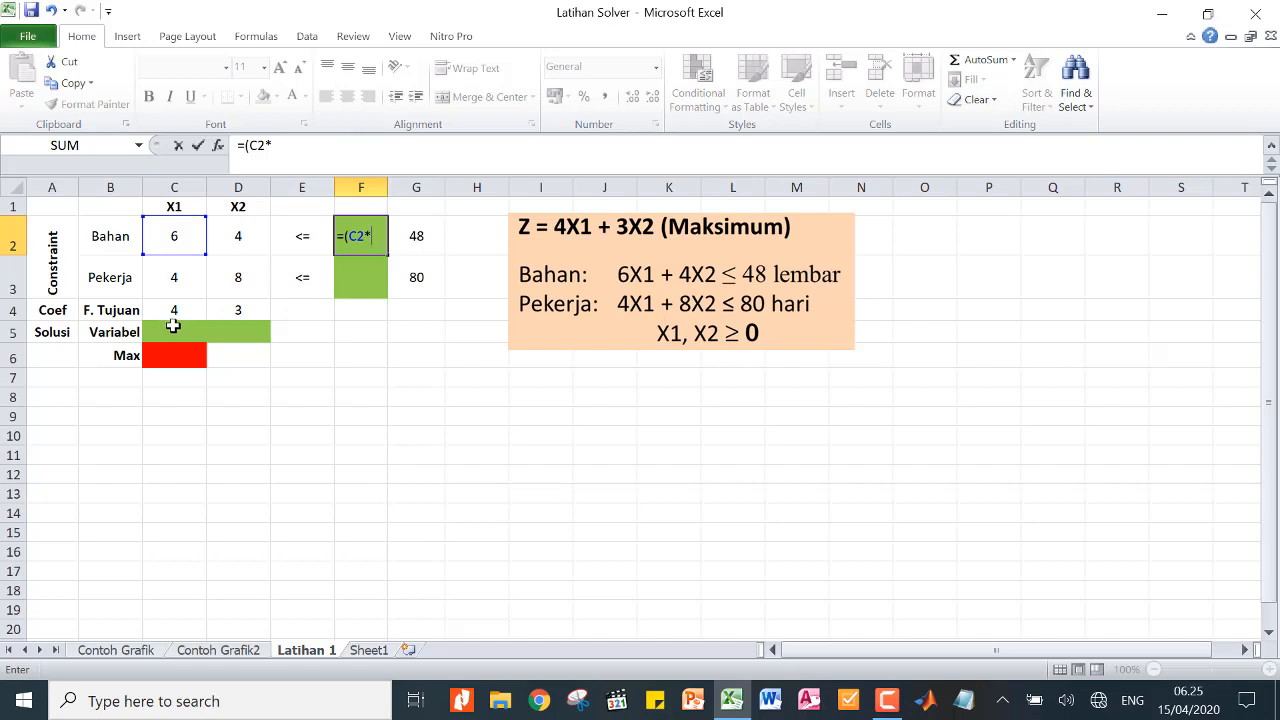
{"action": "left_click", "coordinate": [173, 326]}
{"action": "type", "text": ")+"}
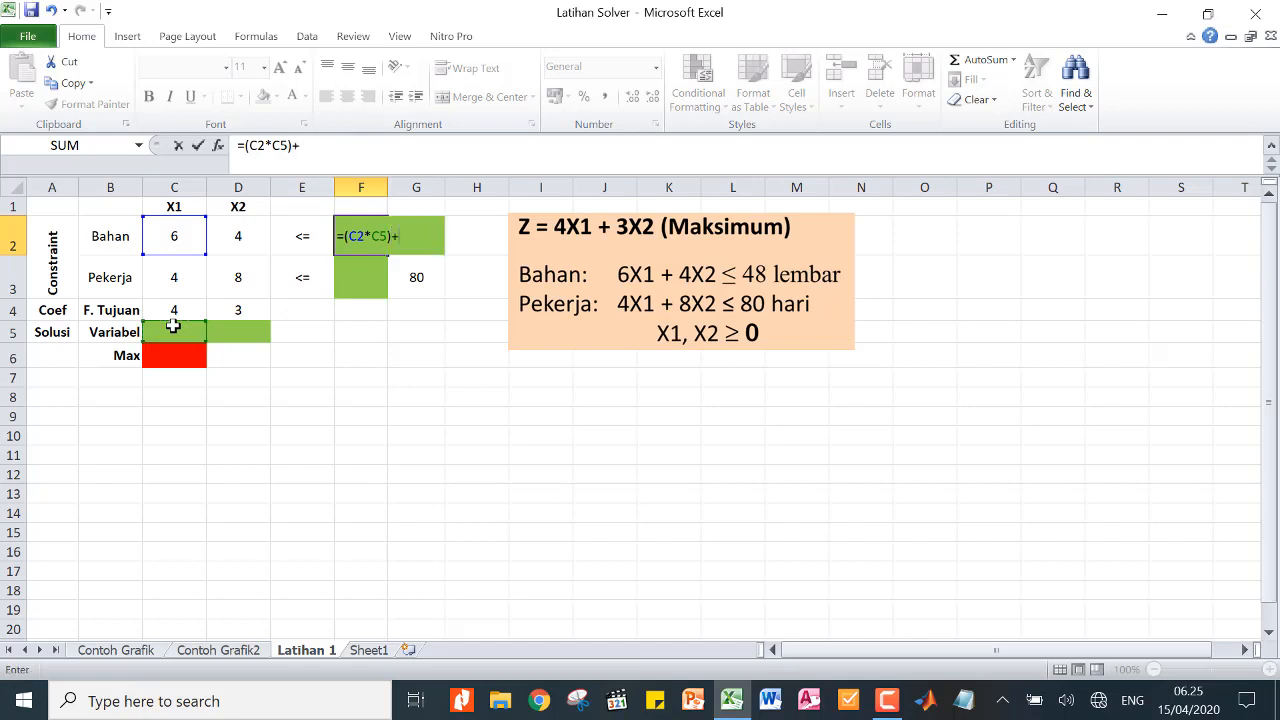
{"action": "type", "text": "("}
{"action": "left_click", "coordinate": [243, 235]}
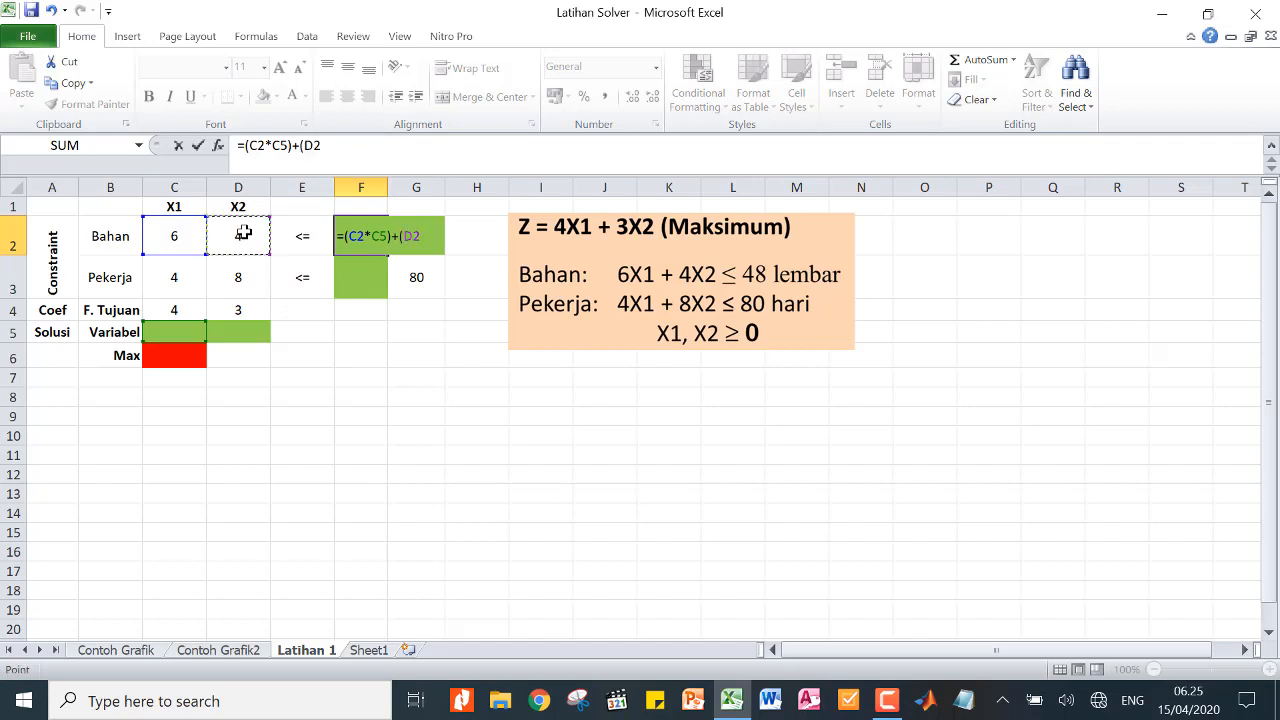
{"action": "type", "text": "*"}
{"action": "left_click", "coordinate": [234, 335]}
{"action": "type", "text": ")"}
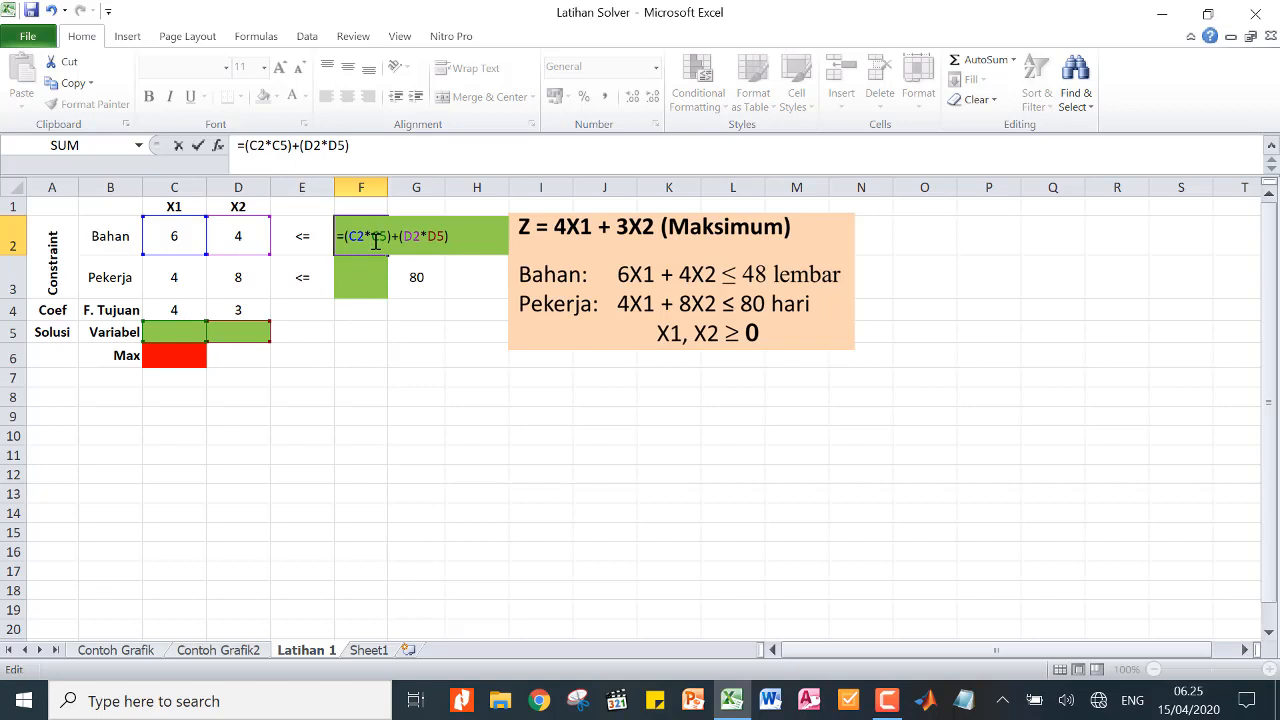
Make C5 and D5 absolute in F2's formula, giving =(C2*$C$5)+(D2*$D$5), and fill it down to F3
{"action": "double_click", "coordinate": [375, 237]}
{"action": "key", "text": "F4"}
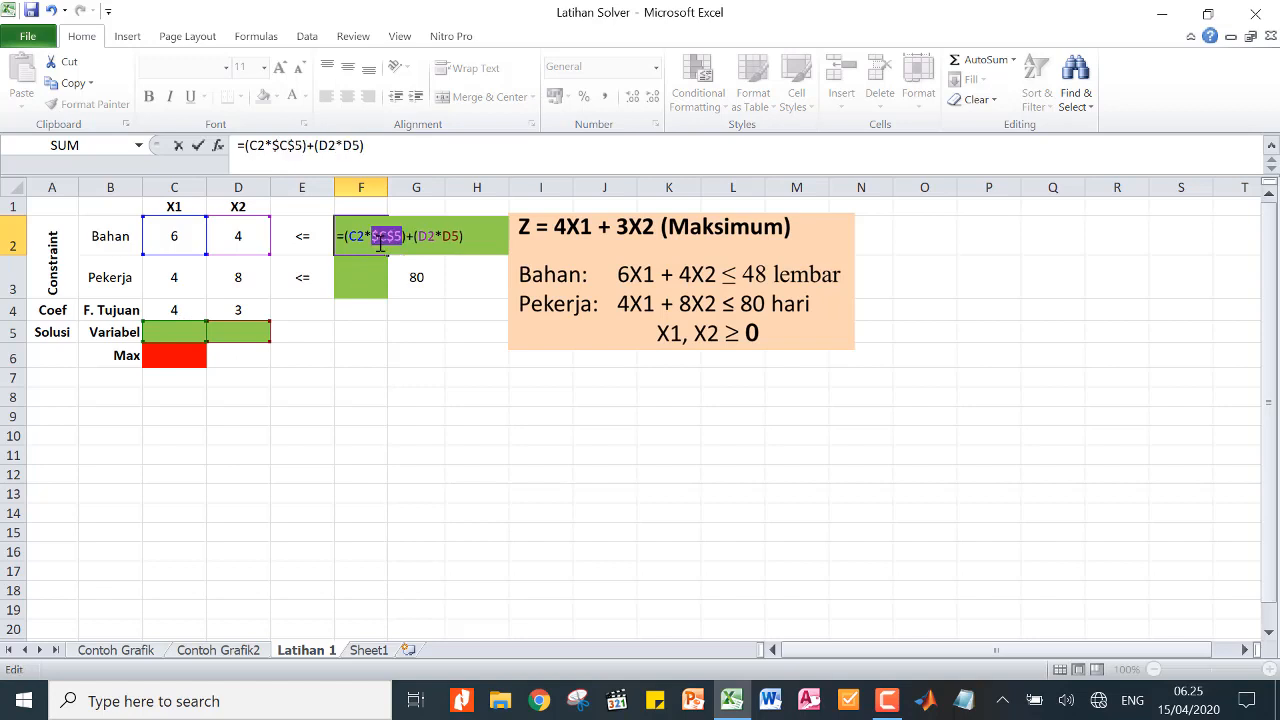
{"action": "left_click", "coordinate": [446, 236]}
{"action": "double_click", "coordinate": [452, 240]}
{"action": "key", "text": "F4"}
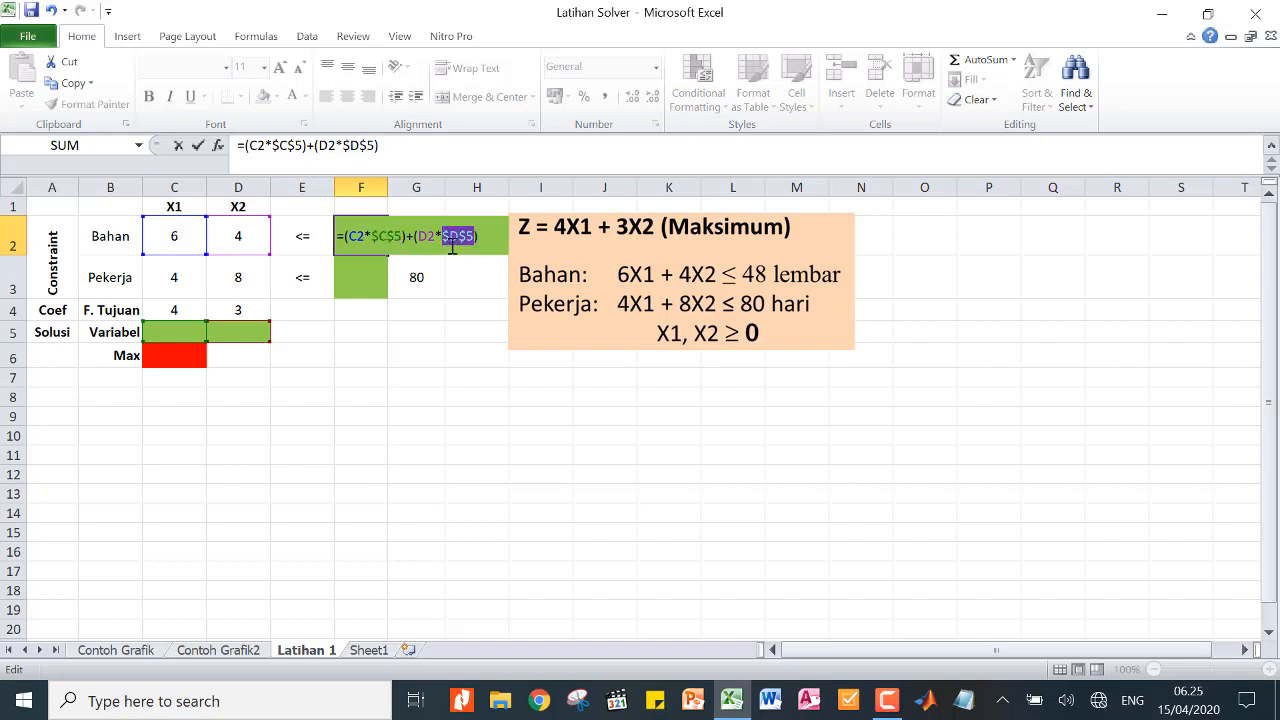
{"action": "left_click", "coordinate": [490, 236]}
{"action": "key", "text": "Return"}
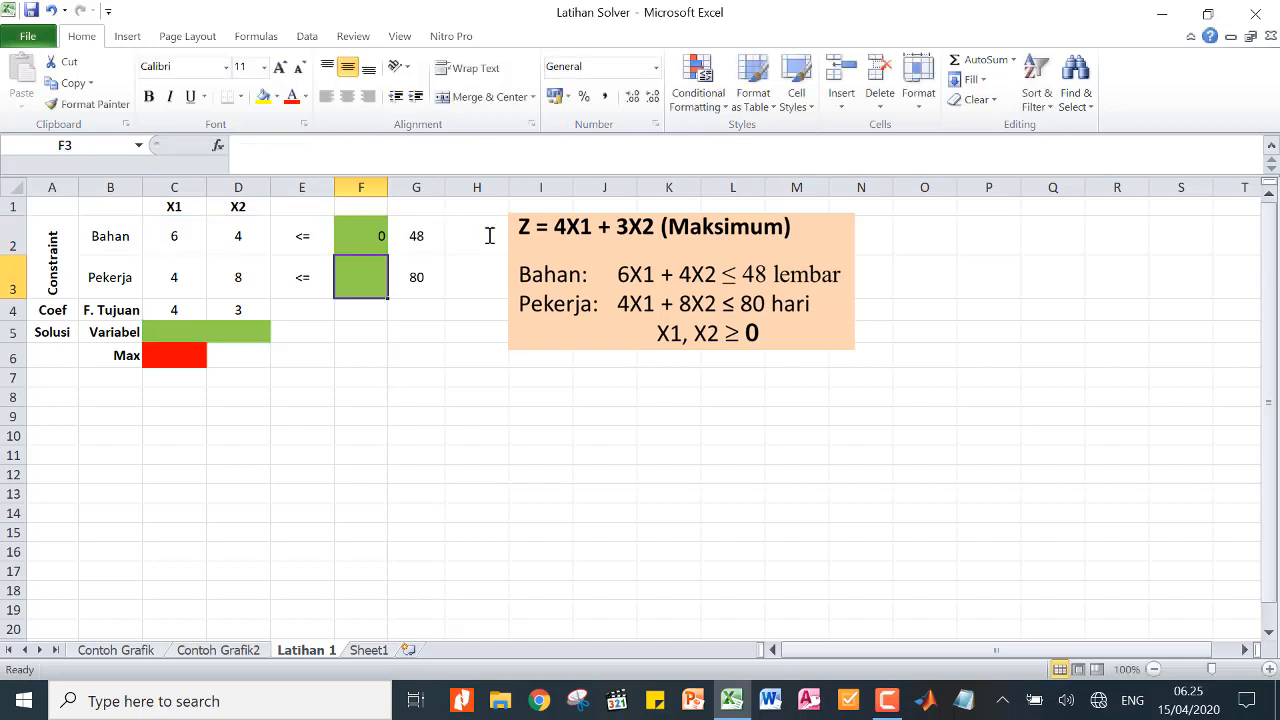
{"action": "left_click", "coordinate": [365, 236]}
{"action": "left_click_drag", "start_coordinate": [388, 254], "coordinate": [386, 278]}
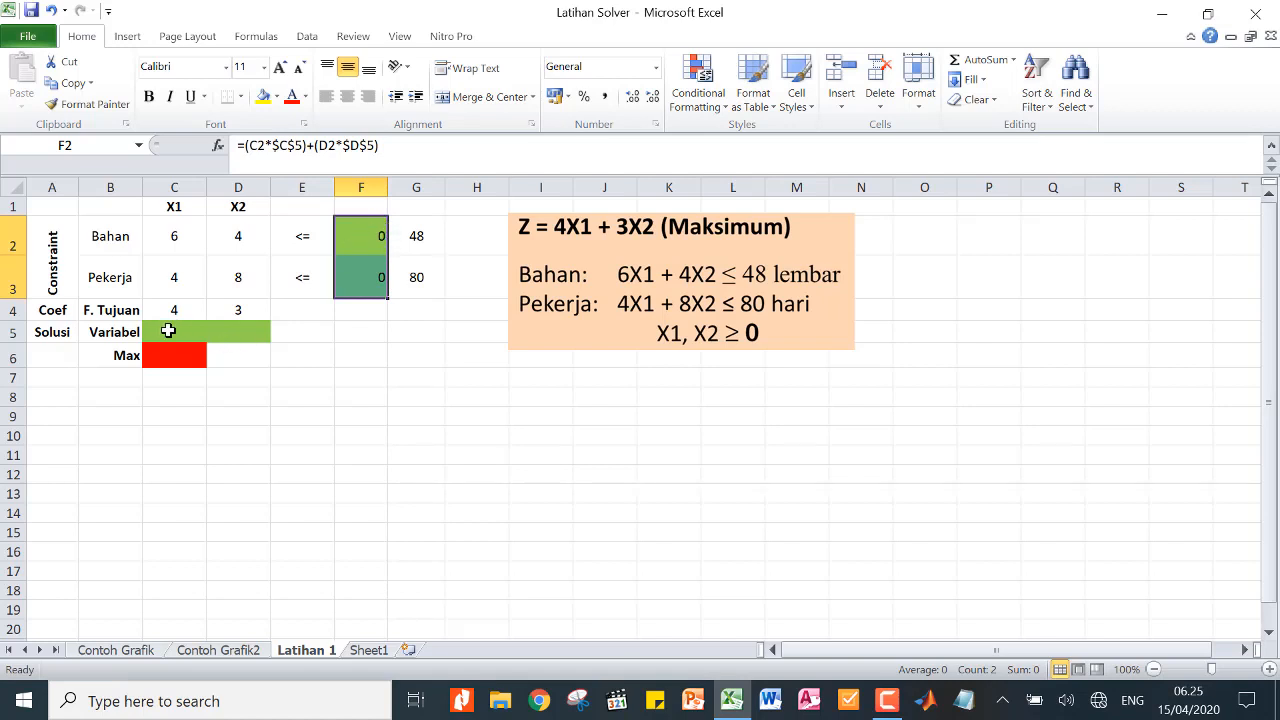
Review the X1 and X2 solution cells C5 and D5
{"action": "left_click", "coordinate": [168, 330]}
{"action": "left_click", "coordinate": [237, 324]}
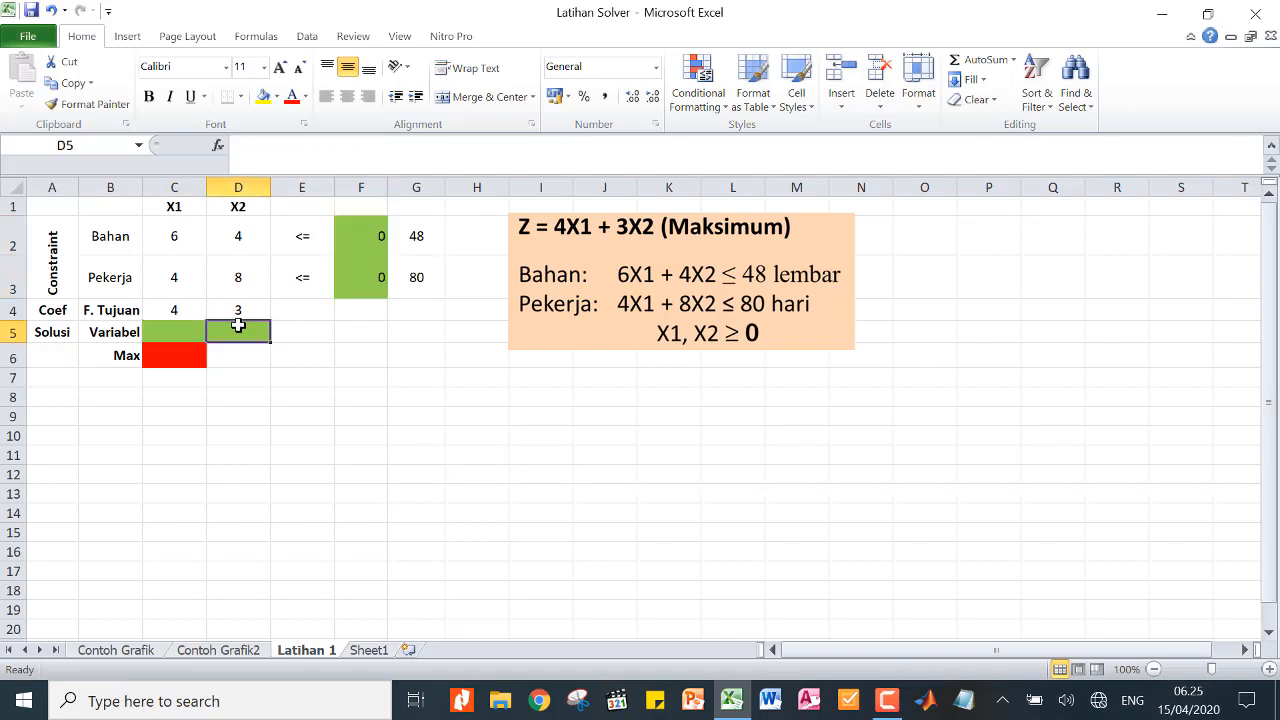
{"action": "left_click", "coordinate": [178, 329]}
{"action": "left_click", "coordinate": [220, 328]}
{"action": "left_click", "coordinate": [179, 327]}
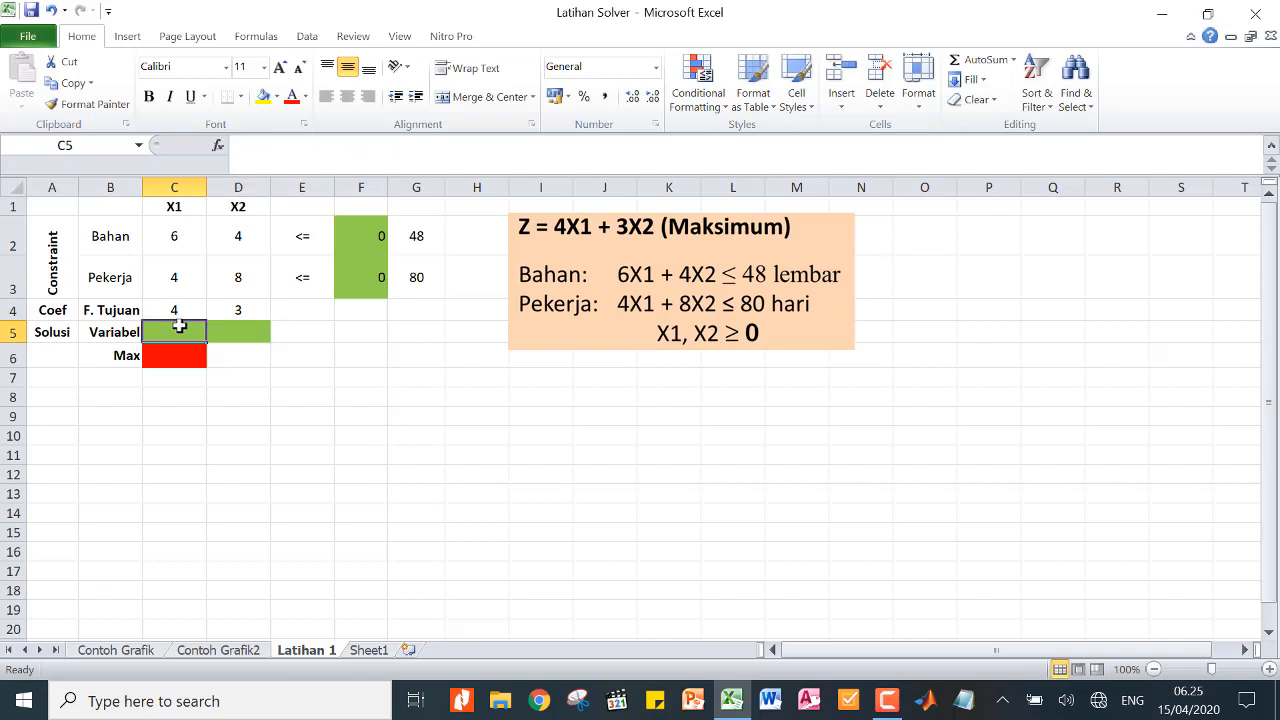
{"action": "left_click", "coordinate": [220, 332]}
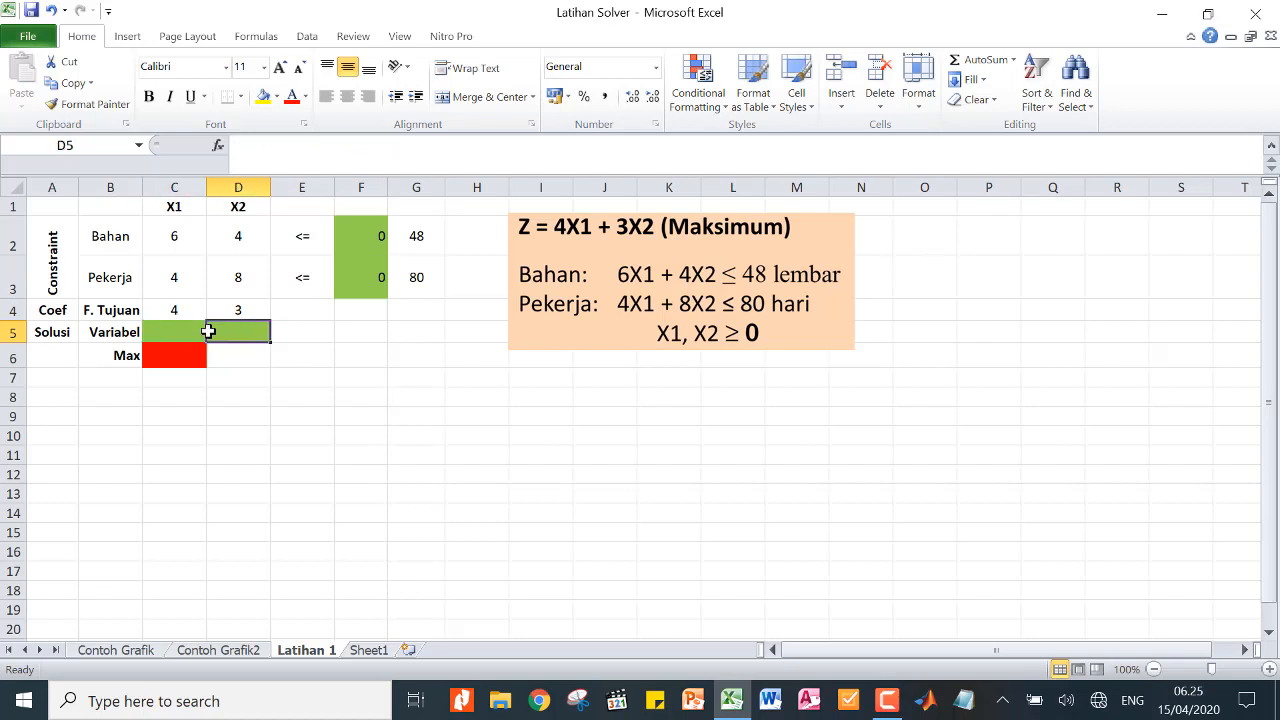
{"action": "left_click", "coordinate": [177, 327]}
{"action": "left_click", "coordinate": [222, 330]}
Enter the objective function formula =(C4*C5)+(D4*D5) in the Max cell C6
{"action": "left_click", "coordinate": [163, 357]}
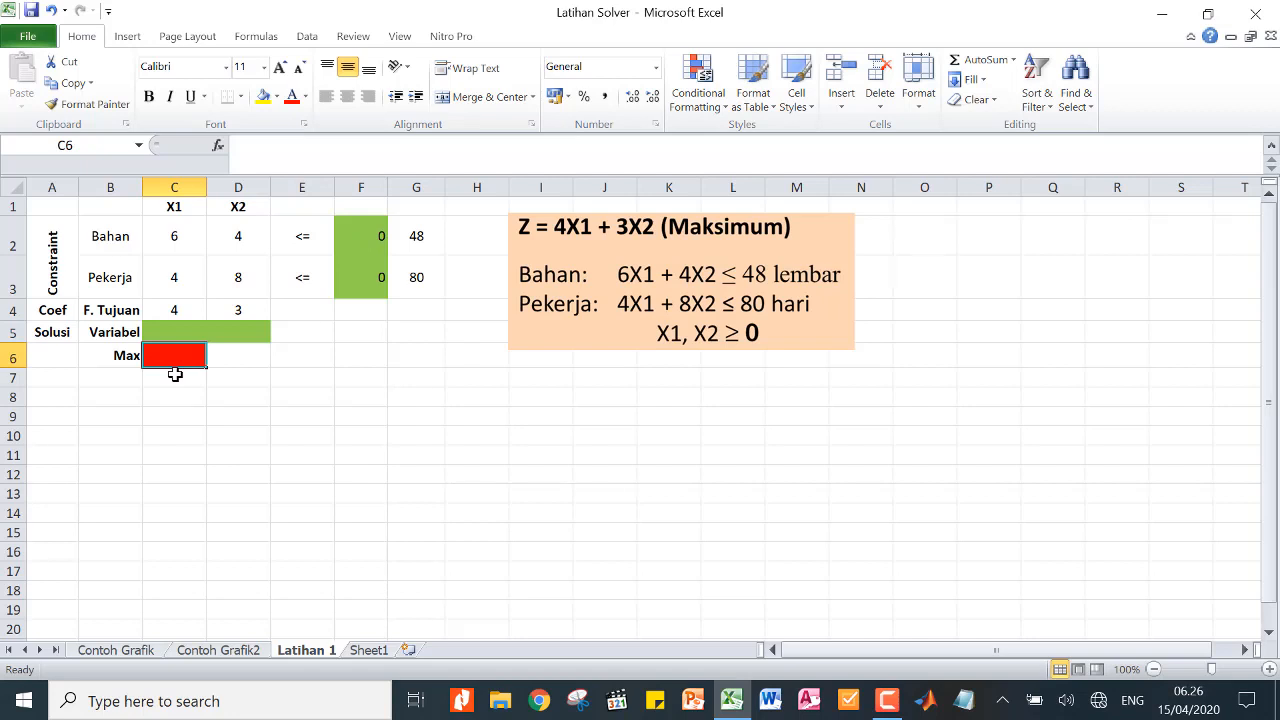
{"action": "type", "text": "="}
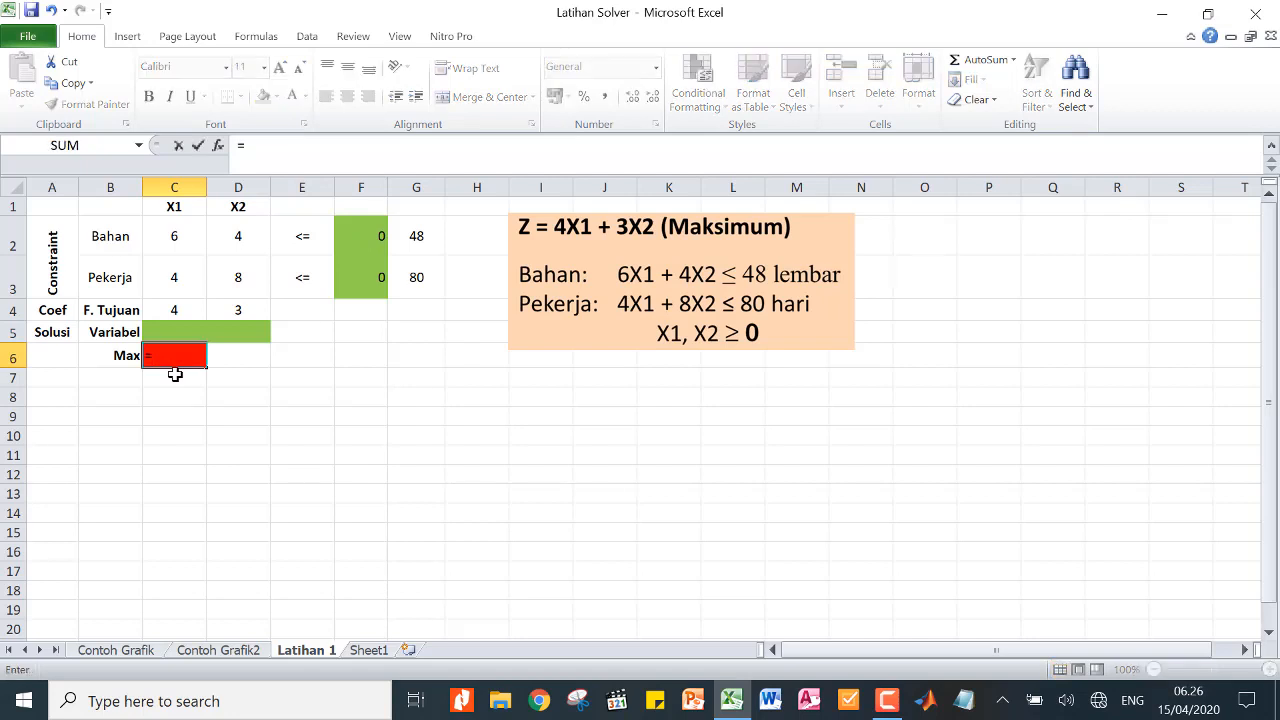
{"action": "type", "text": "("}
{"action": "left_click", "coordinate": [170, 307]}
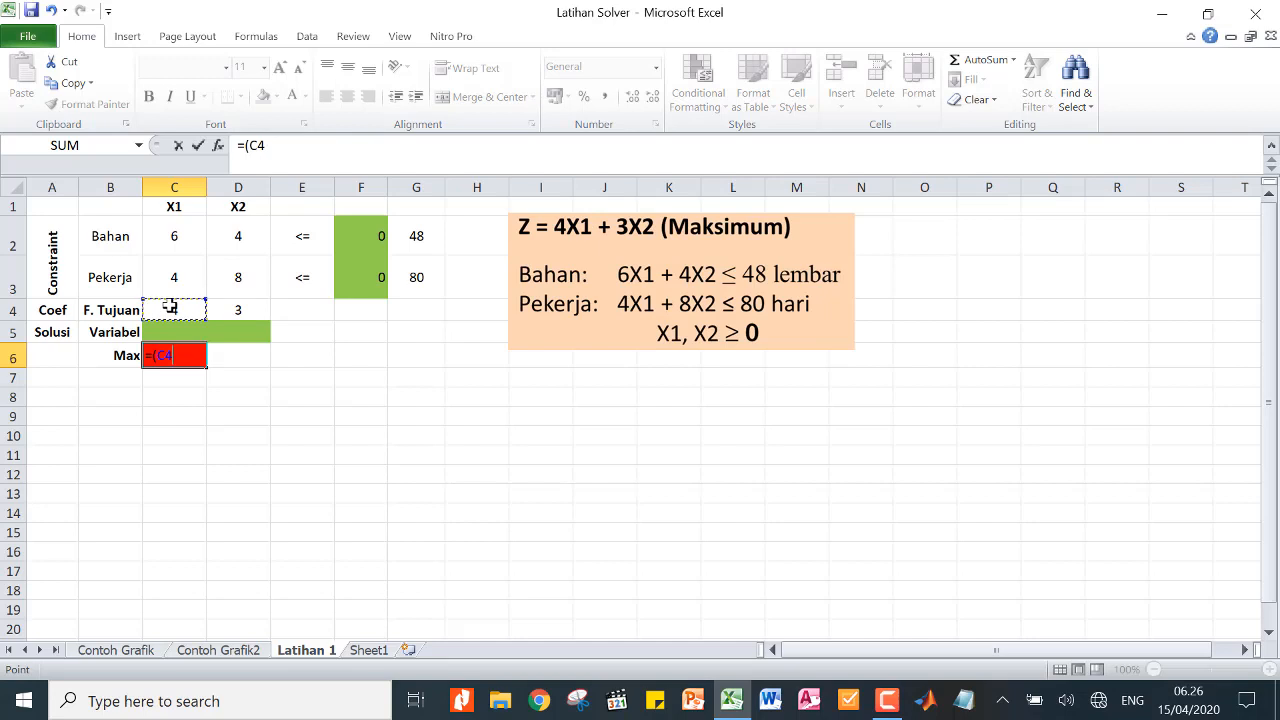
{"action": "type", "text": "*"}
{"action": "left_click", "coordinate": [181, 335]}
{"action": "type", "text": ")"}
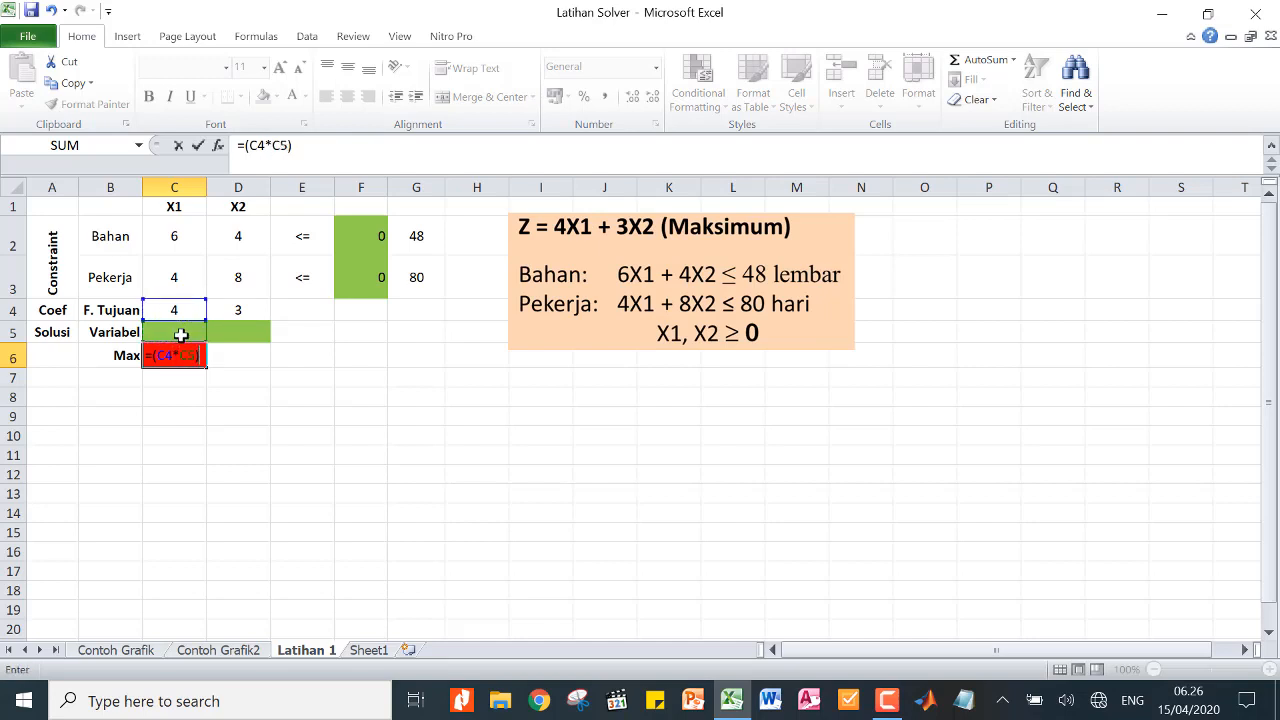
{"action": "type", "text": "+"}
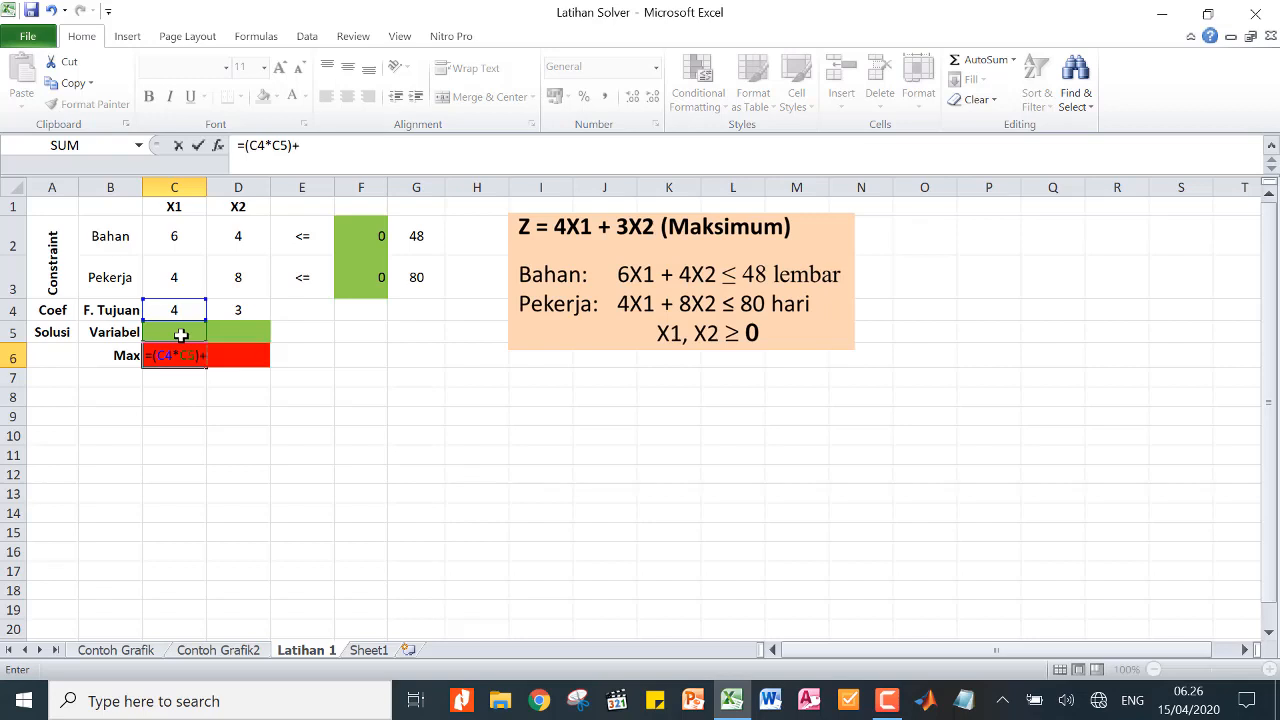
{"action": "left_click", "coordinate": [243, 310]}
{"action": "type", "text": "*"}
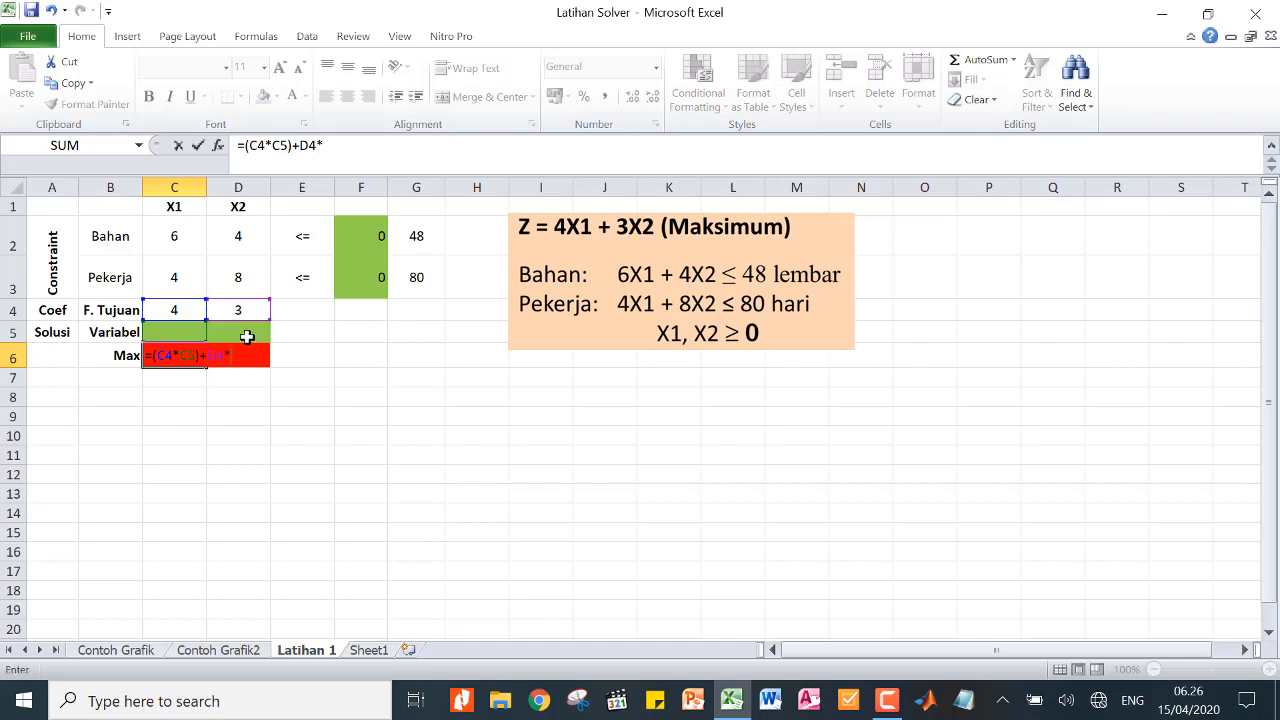
{"action": "left_click", "coordinate": [247, 337]}
{"action": "left_click", "coordinate": [213, 356]}
{"action": "type", "text": "("}
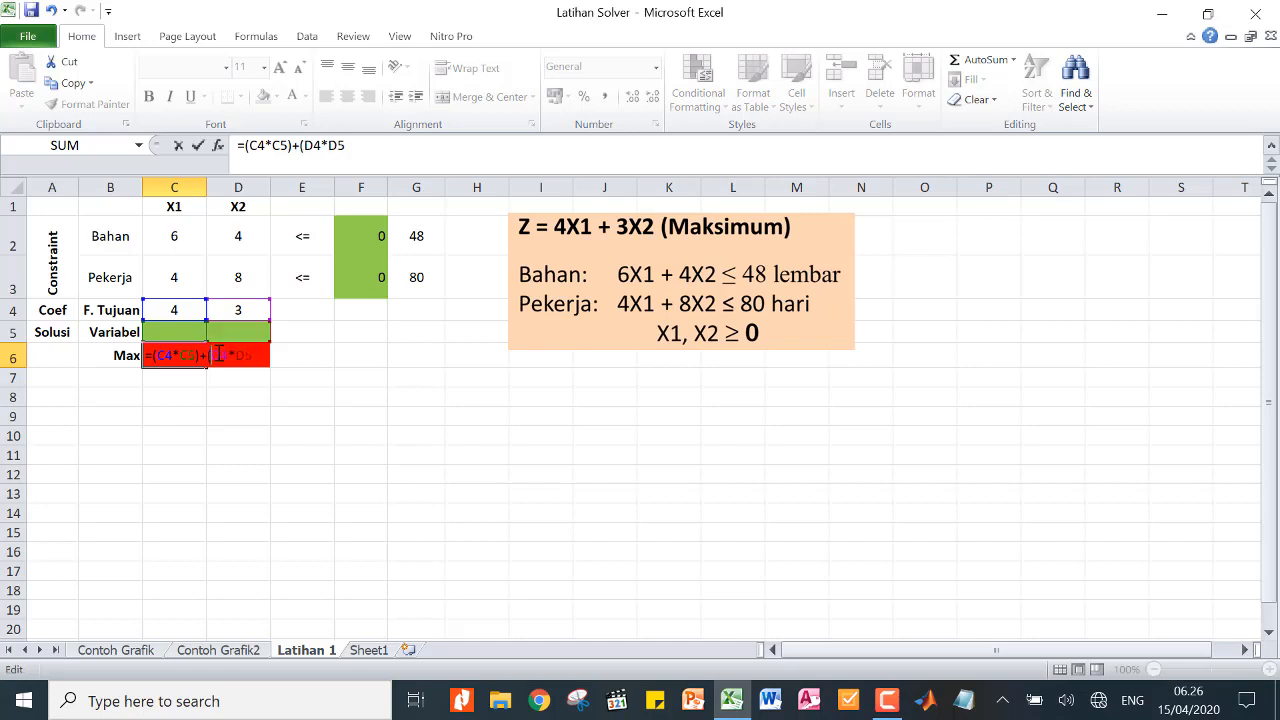
{"action": "left_click", "coordinate": [257, 353]}
{"action": "key", "text": "Return"}
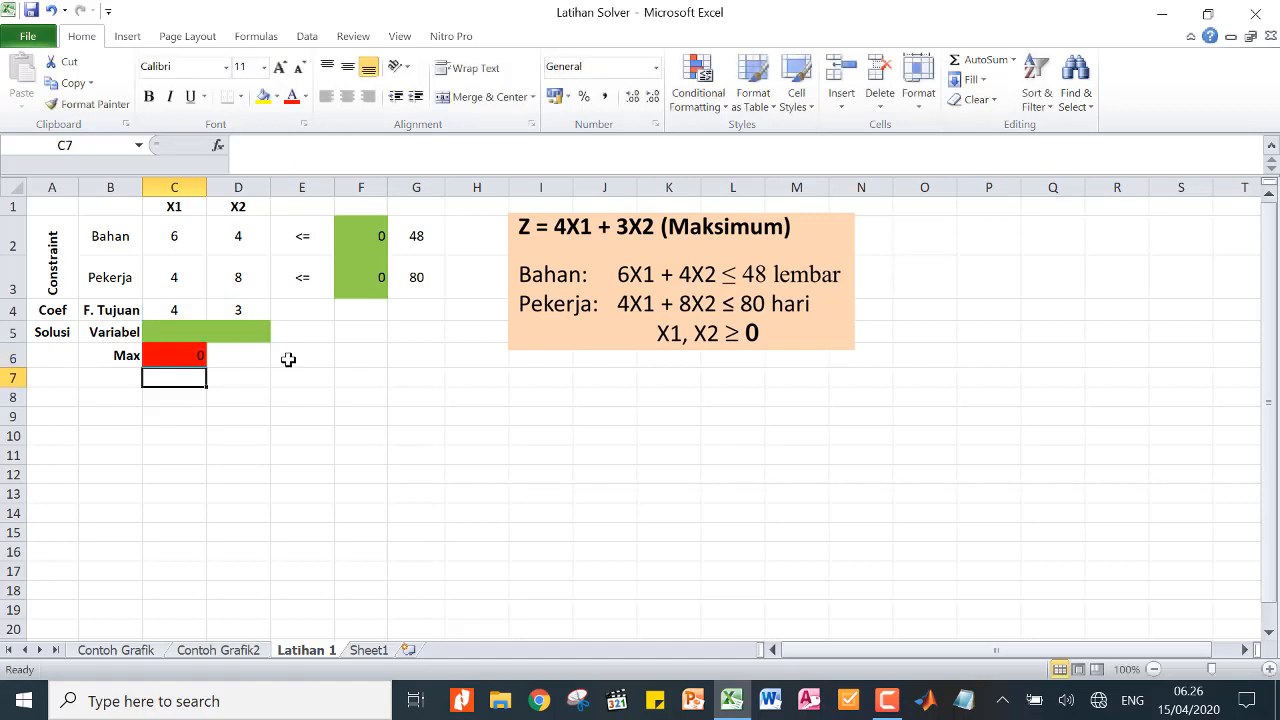
Open Solver with the Max cell C6 selected and delete the existing constraints $F$3 <= $G$3 and $F$2 <= $G$2
{"action": "left_click", "coordinate": [180, 355]}
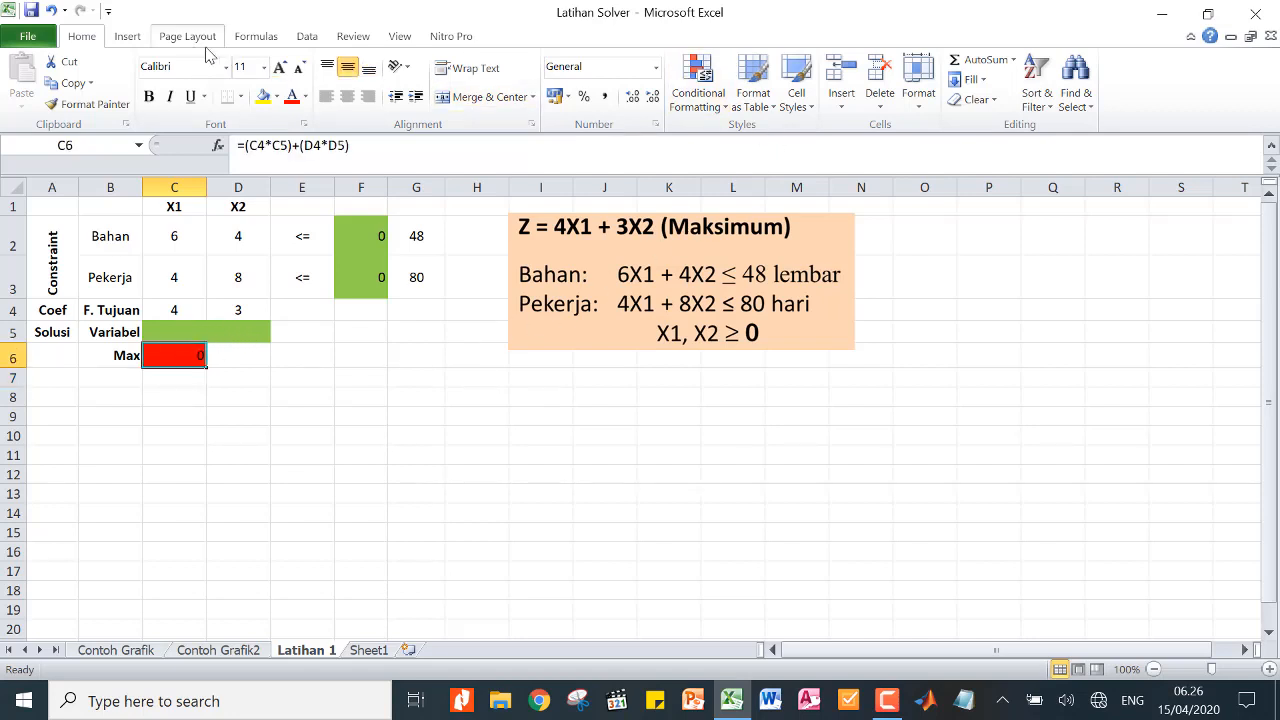
{"action": "left_click", "coordinate": [306, 38]}
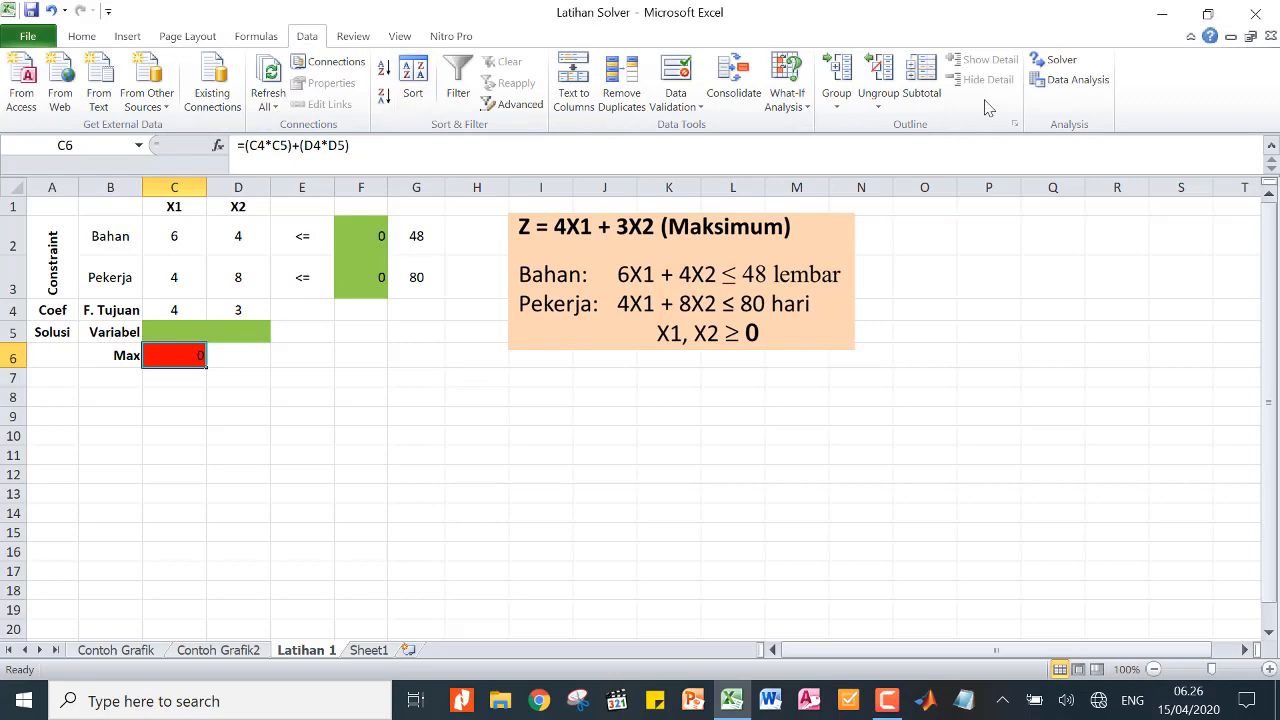
{"action": "left_click", "coordinate": [1040, 62]}
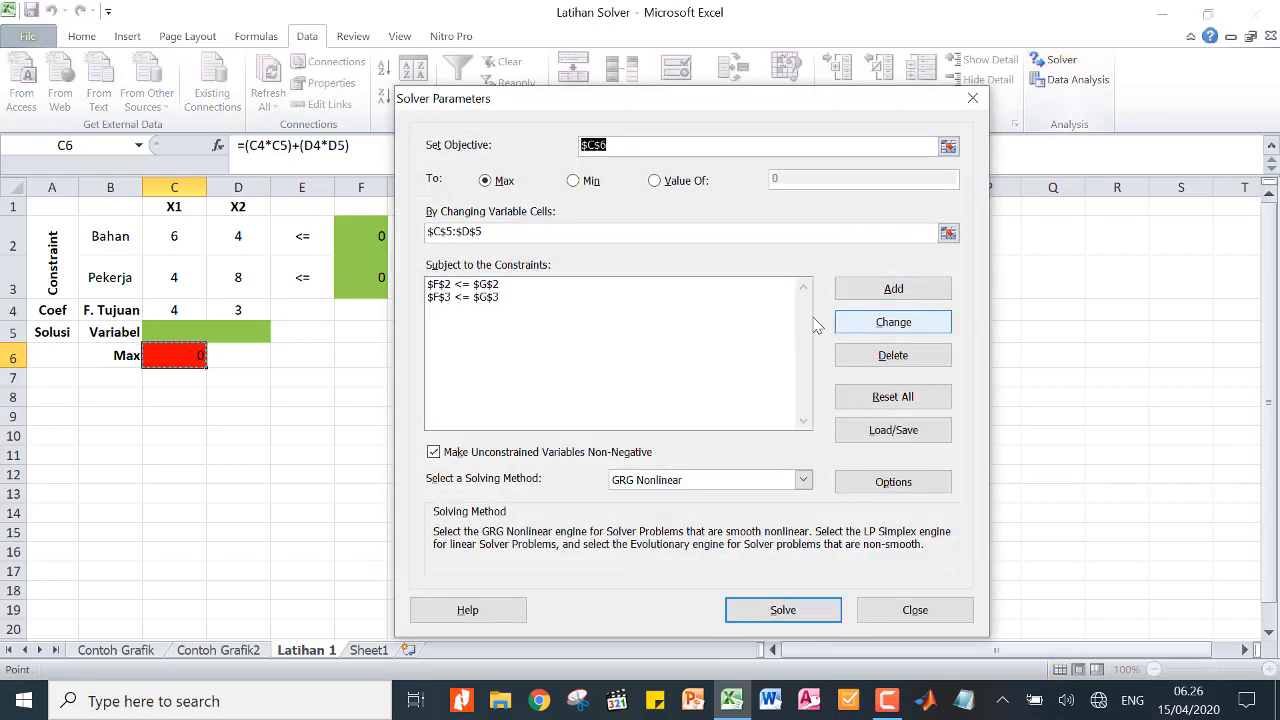
{"action": "left_click", "coordinate": [465, 298]}
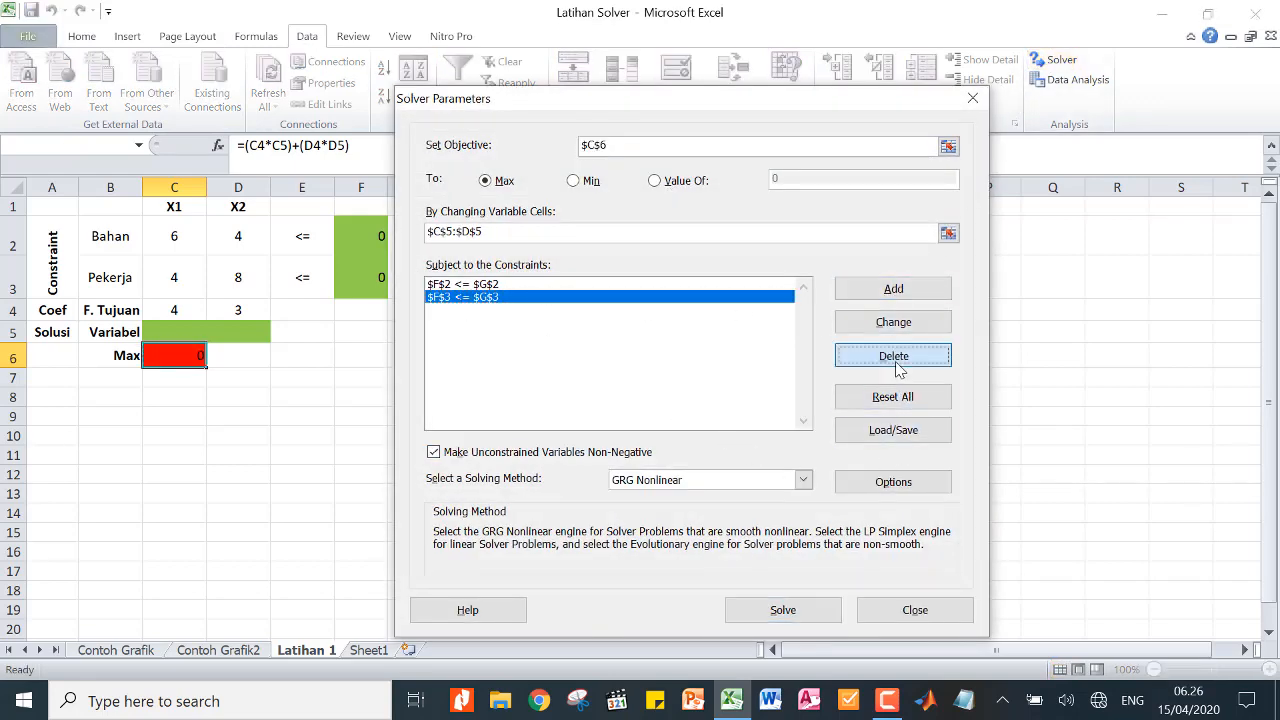
{"action": "left_click", "coordinate": [893, 355]}
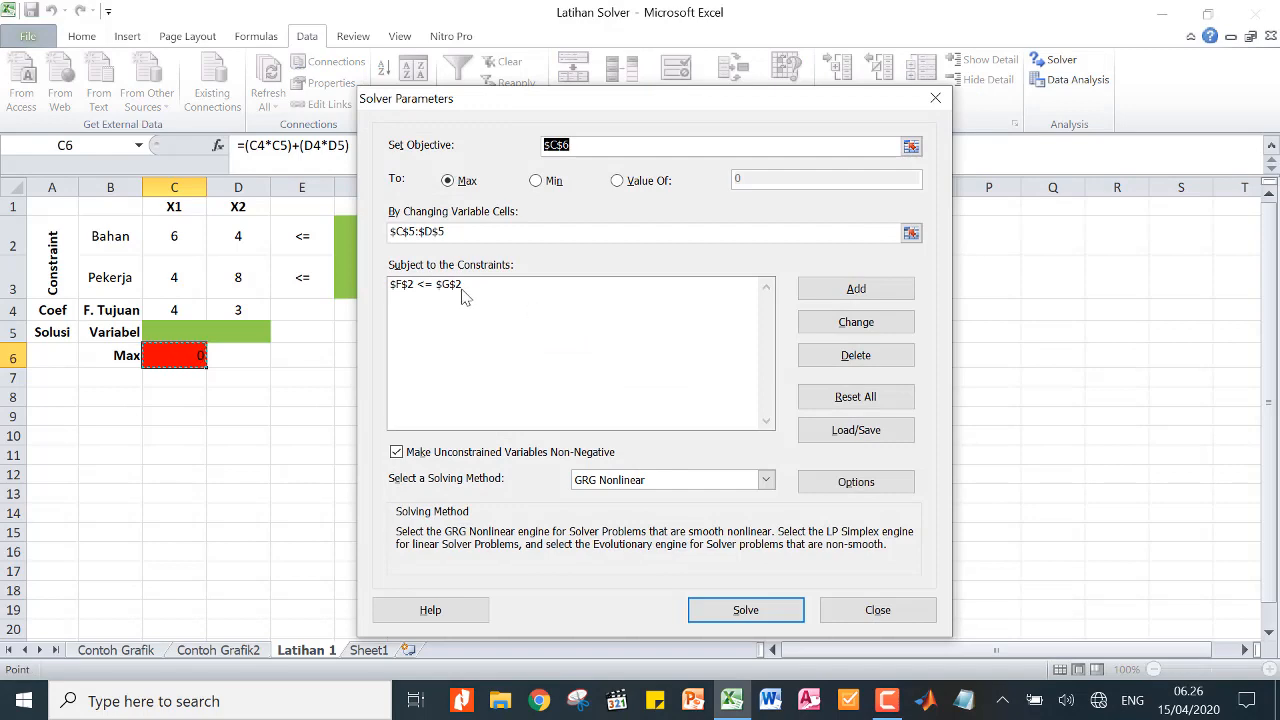
{"action": "left_click", "coordinate": [455, 288]}
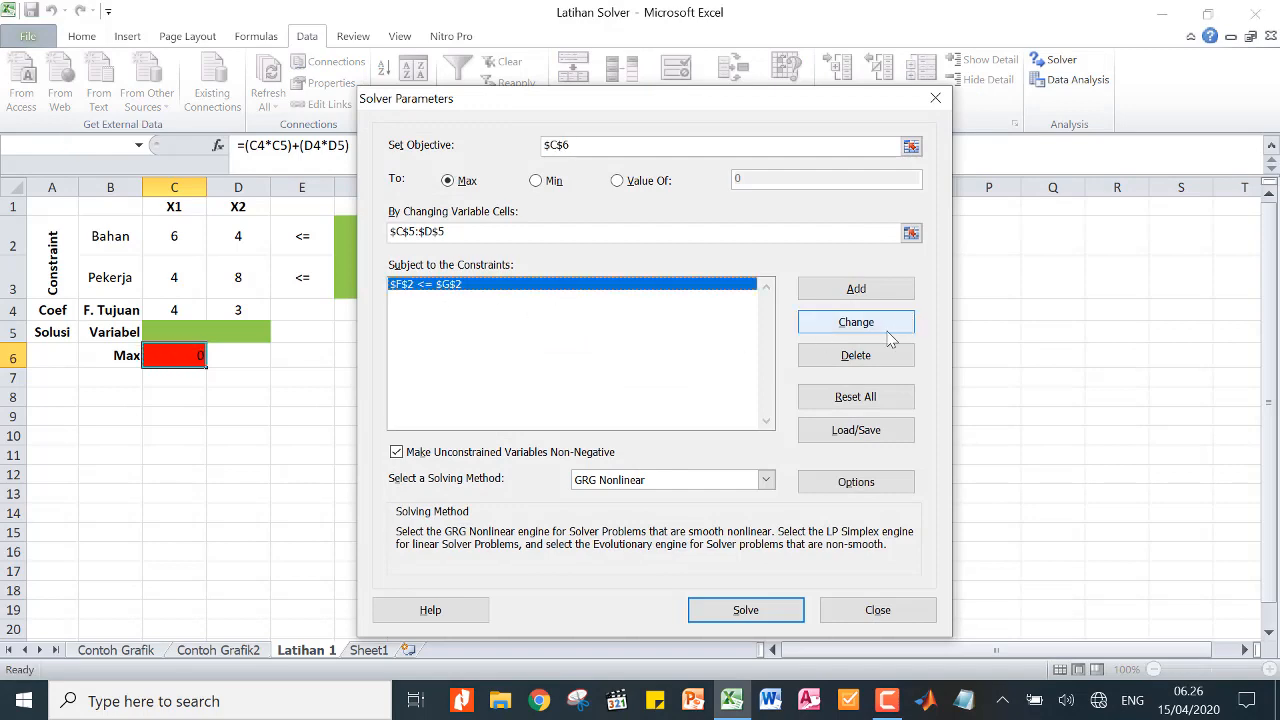
{"action": "left_click", "coordinate": [857, 355]}
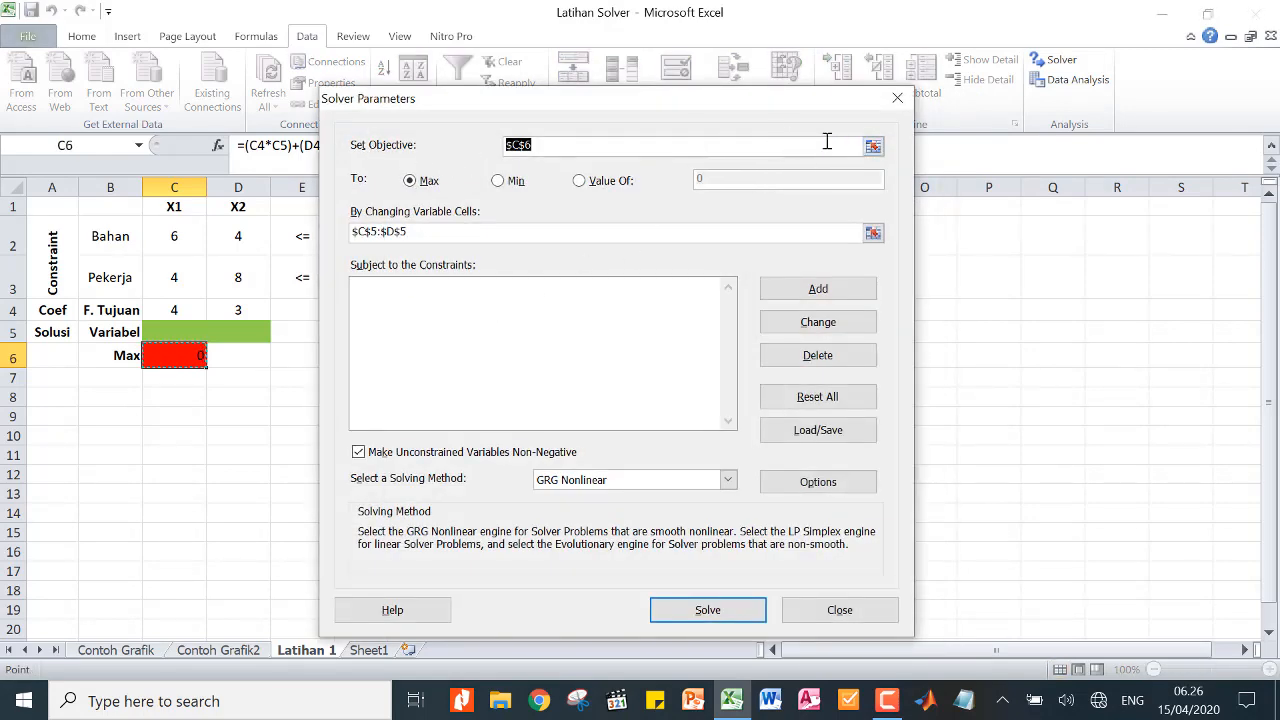
Set the Solver objective to cell $C$6 and the changing variable cells to $C$5:$D$5
{"action": "left_click", "coordinate": [875, 150]}
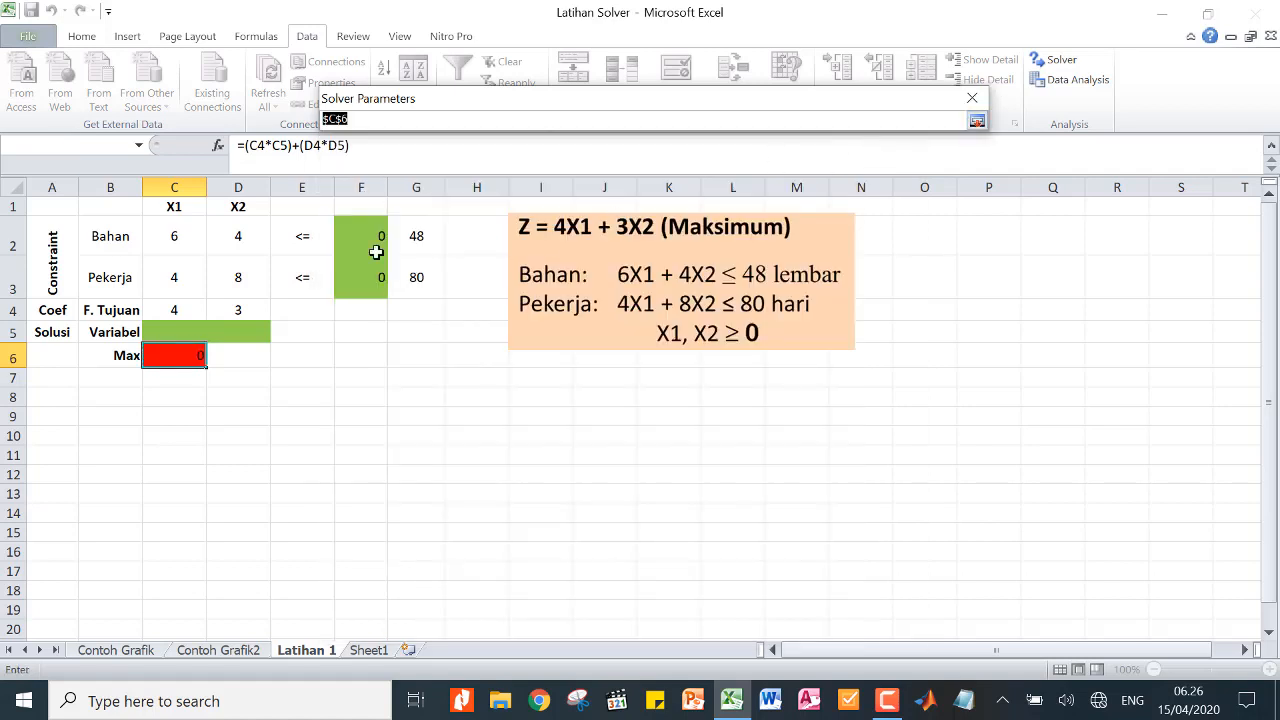
{"action": "left_click", "coordinate": [169, 355]}
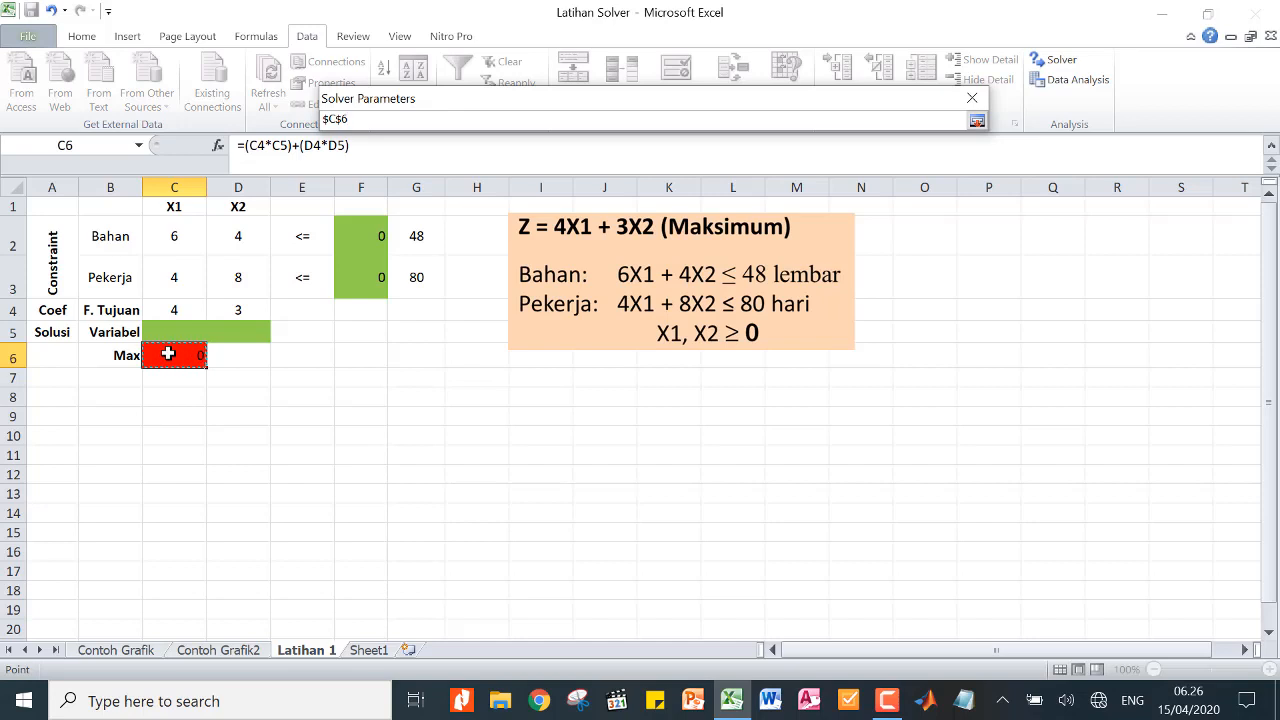
{"action": "left_click", "coordinate": [977, 120]}
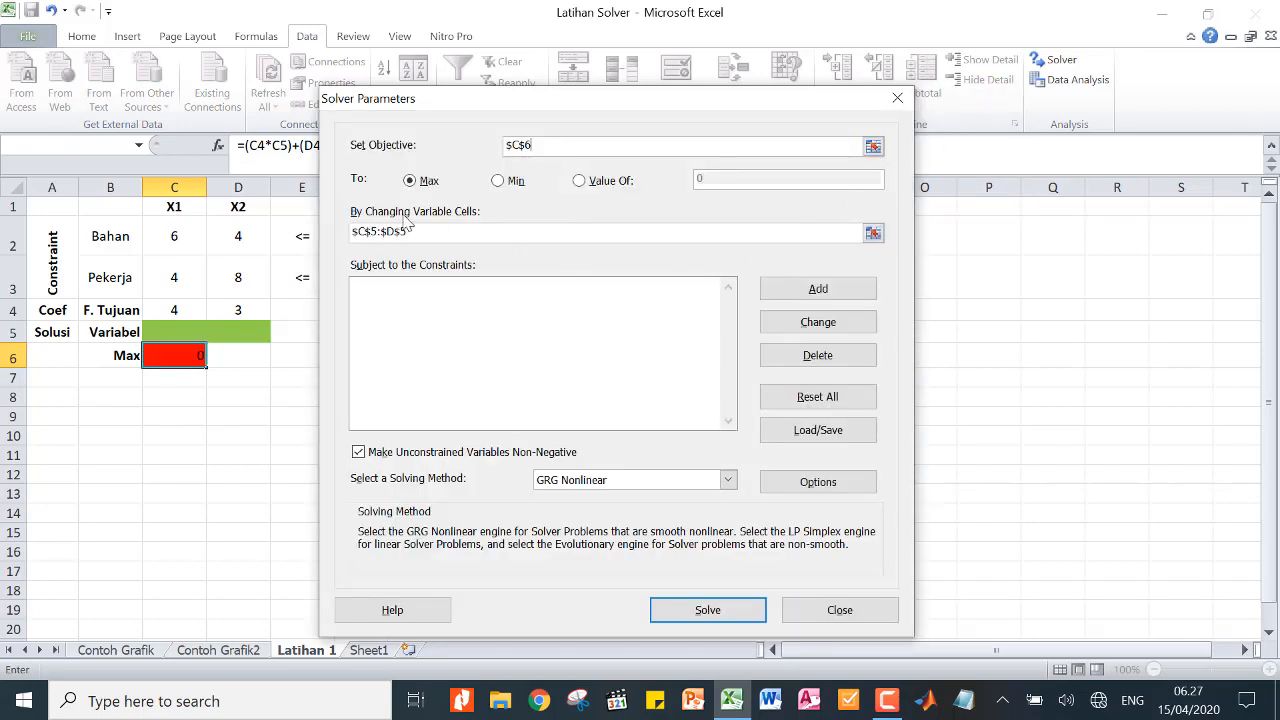
{"action": "left_click", "coordinate": [873, 232]}
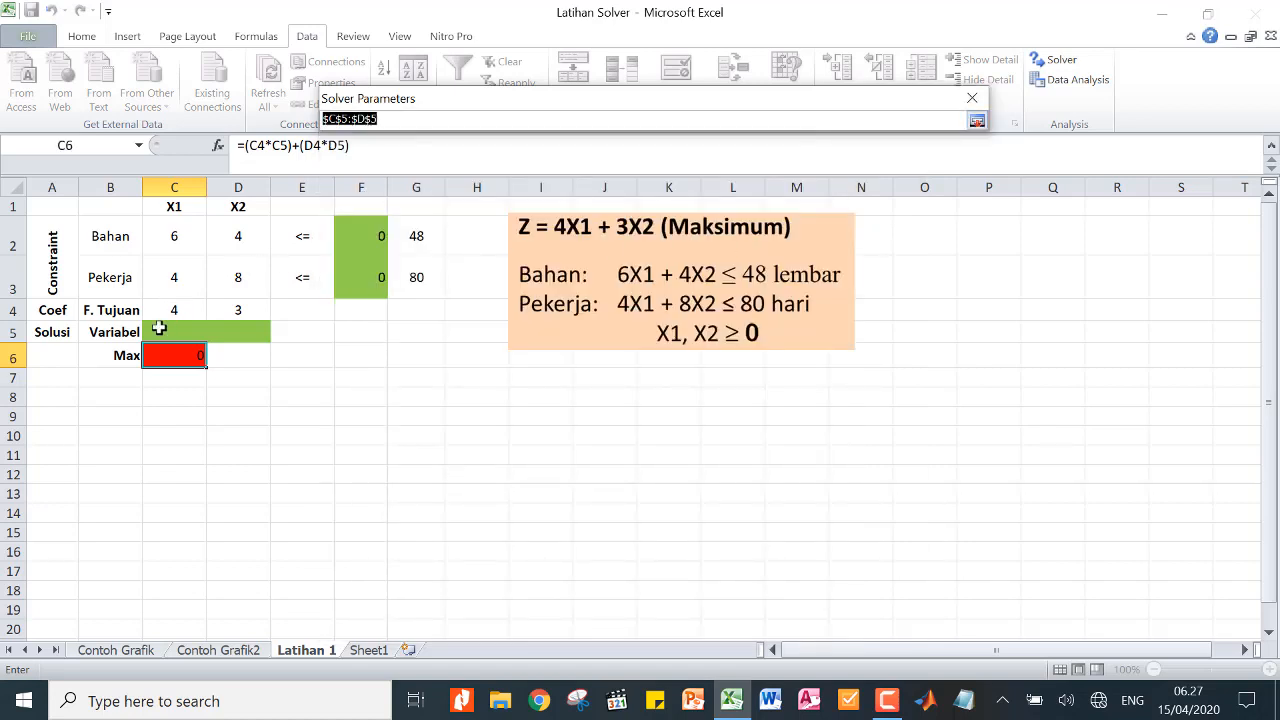
{"action": "left_click_drag", "start_coordinate": [163, 323], "coordinate": [228, 330]}
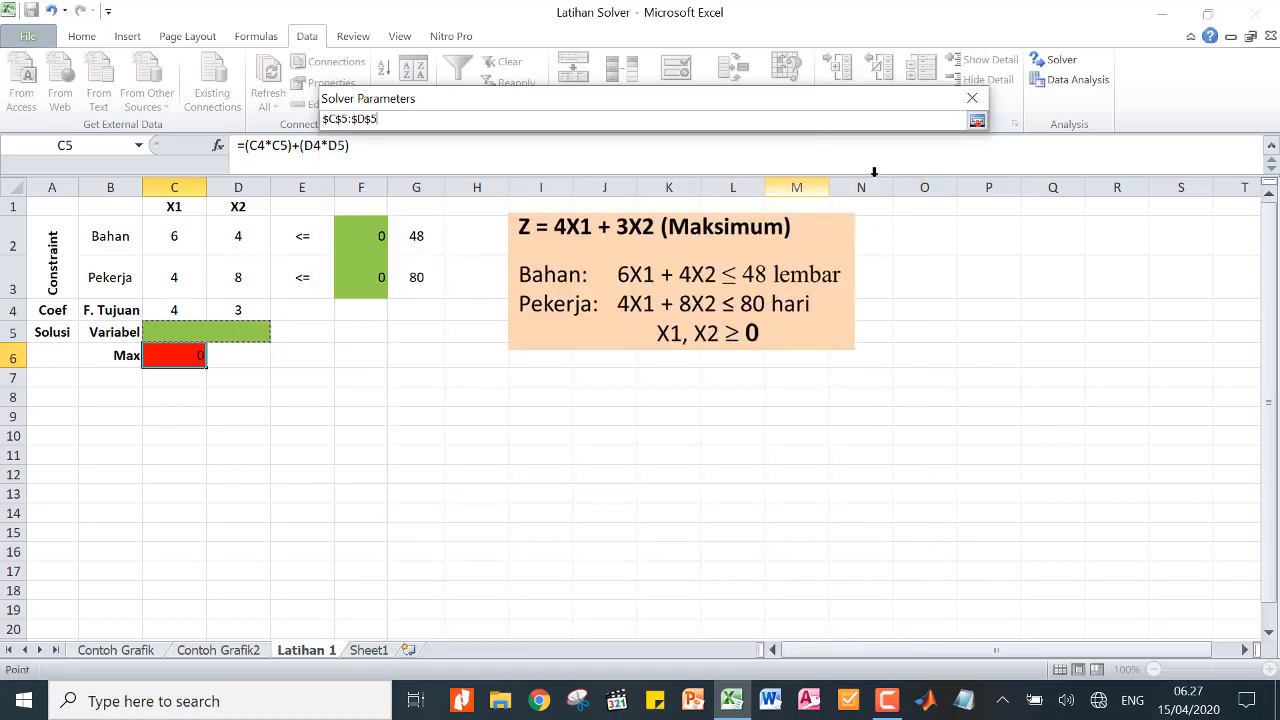
{"action": "left_click", "coordinate": [976, 121]}
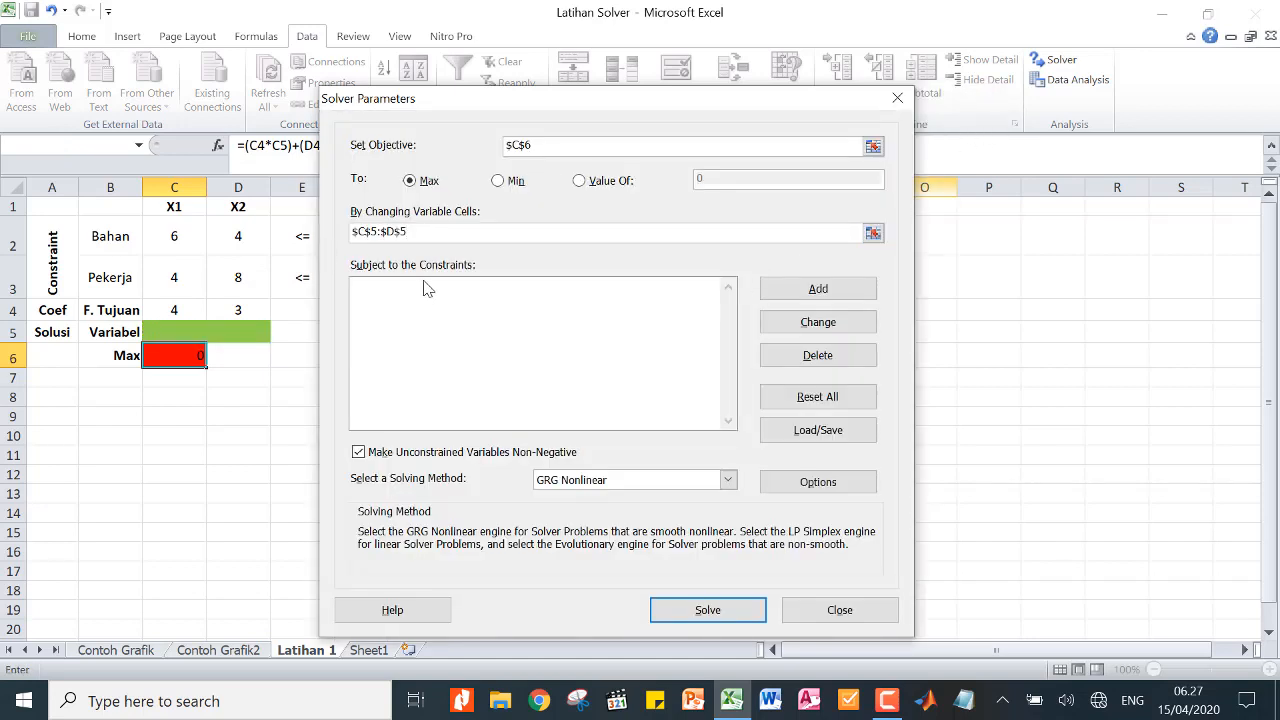
Add the Bahan constraint $F$2 <= $G$2 to the Solver model
{"action": "left_click_drag", "start_coordinate": [528, 108], "coordinate": [778, 92]}
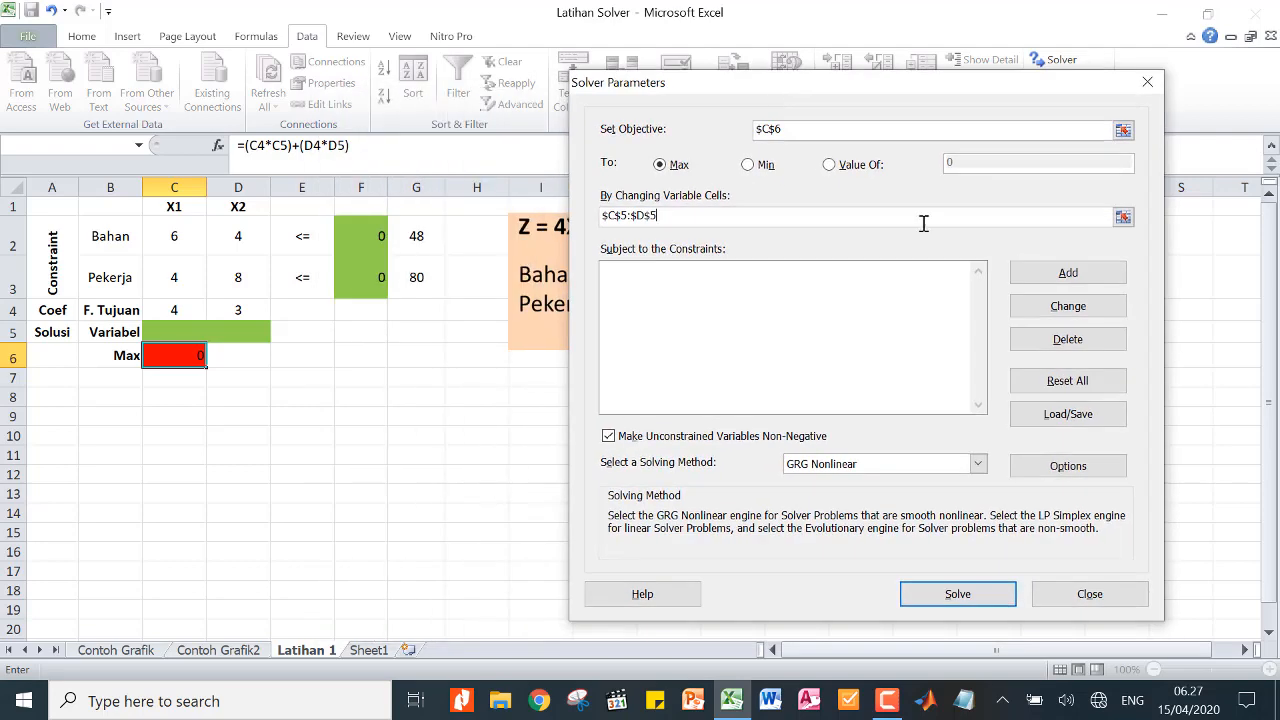
{"action": "left_click", "coordinate": [1040, 278]}
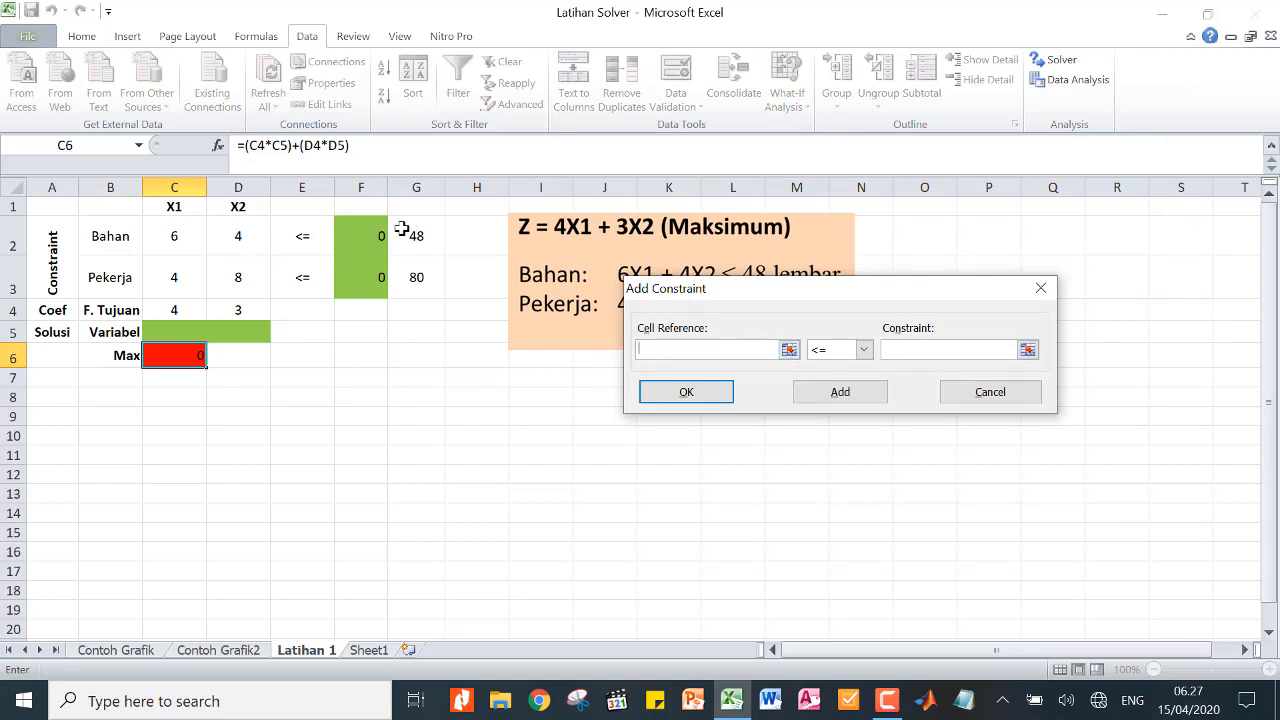
{"action": "left_click", "coordinate": [362, 236]}
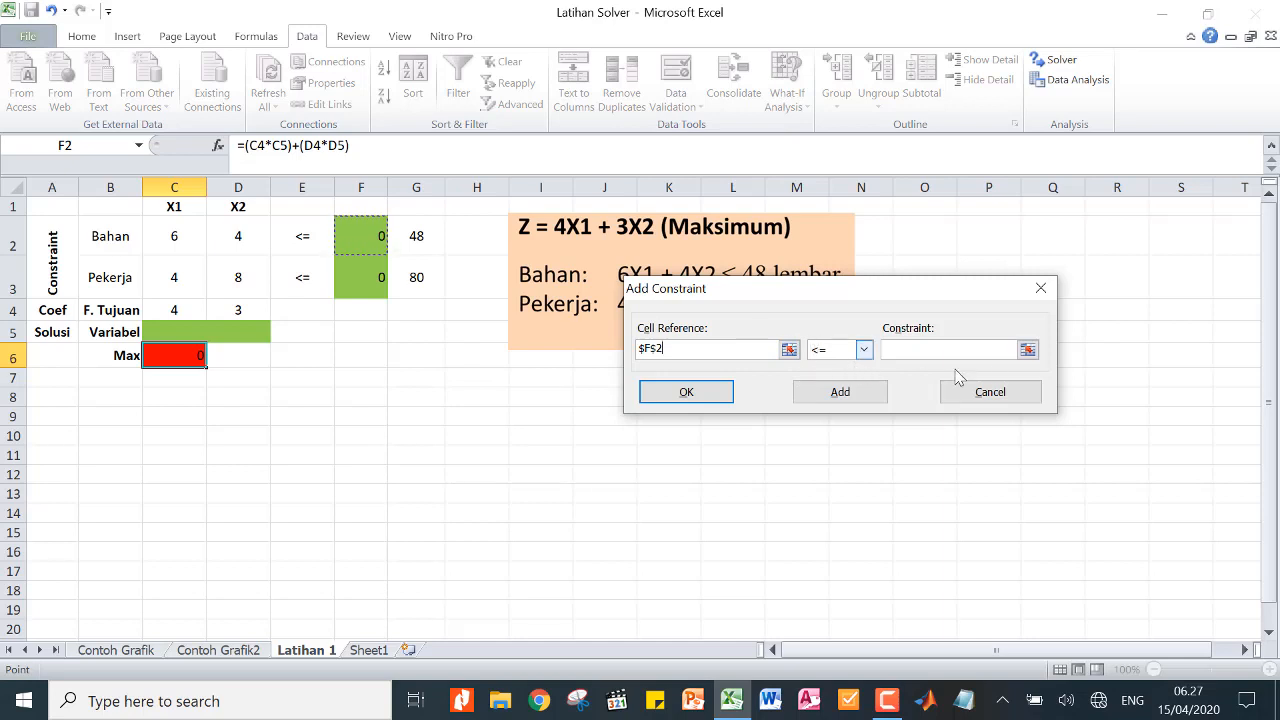
{"action": "left_click", "coordinate": [1028, 349]}
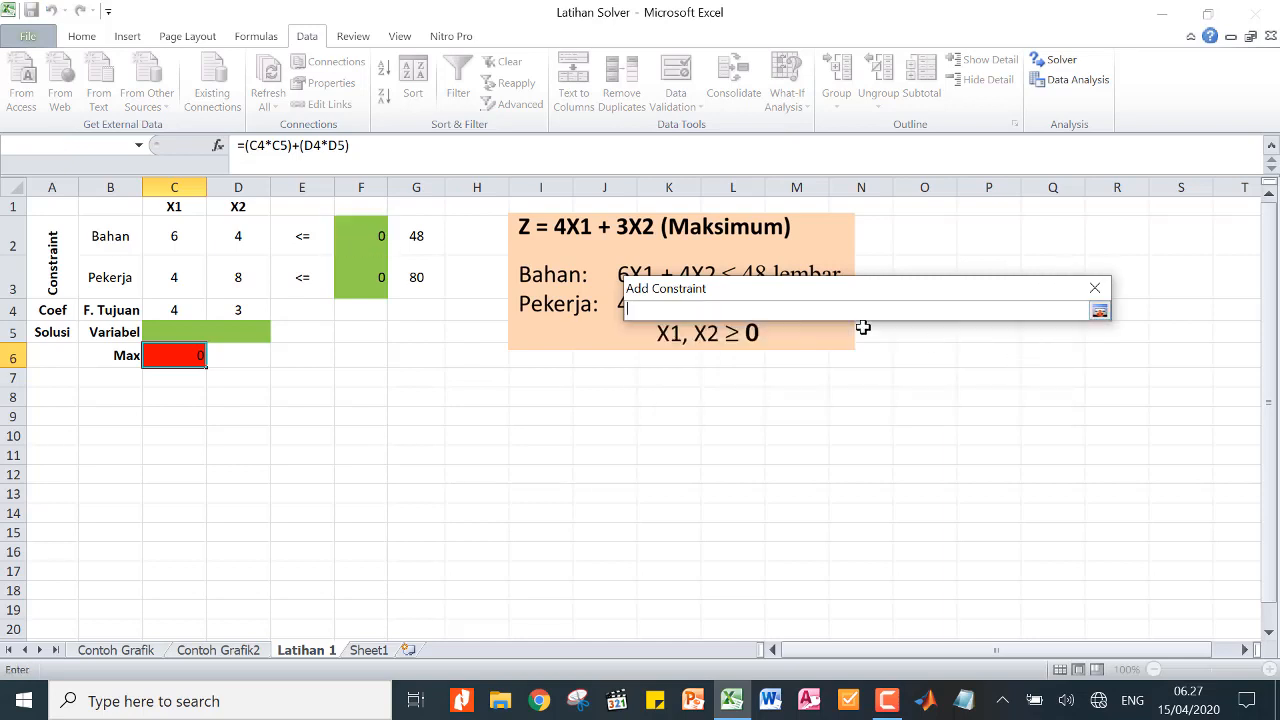
{"action": "left_click", "coordinate": [417, 234]}
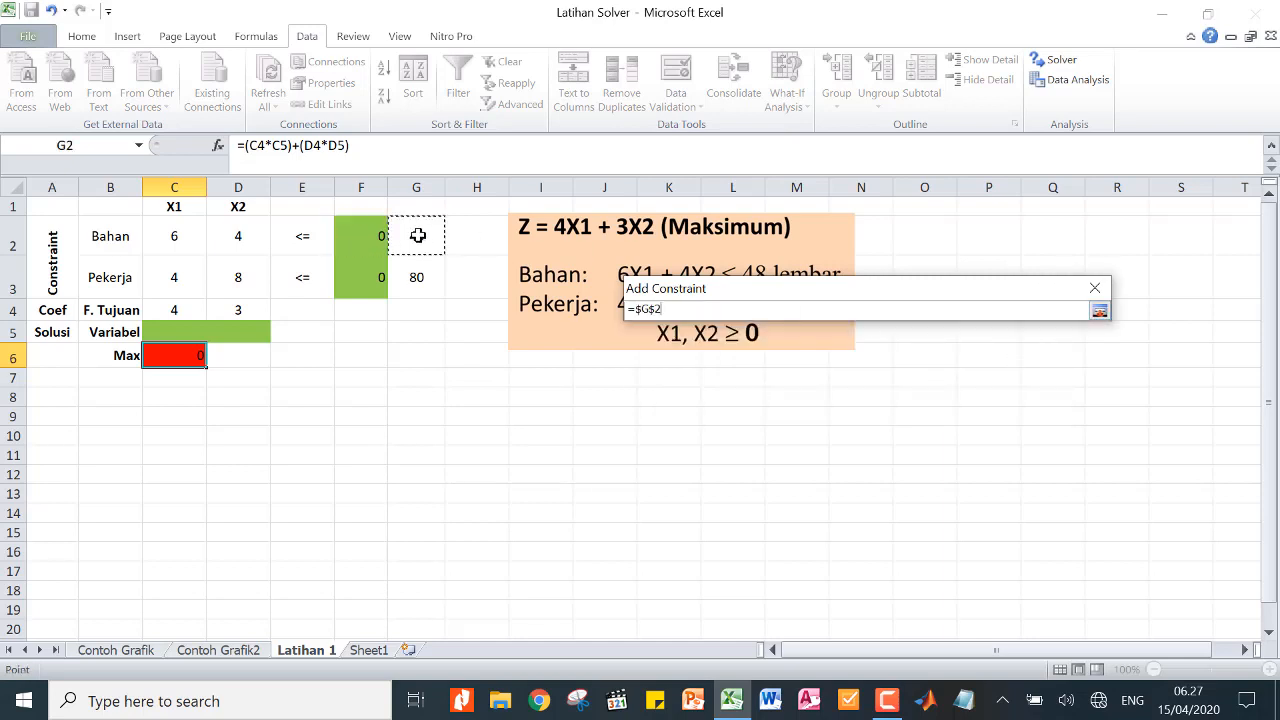
{"action": "left_click", "coordinate": [1099, 312]}
{"action": "left_click", "coordinate": [840, 392]}
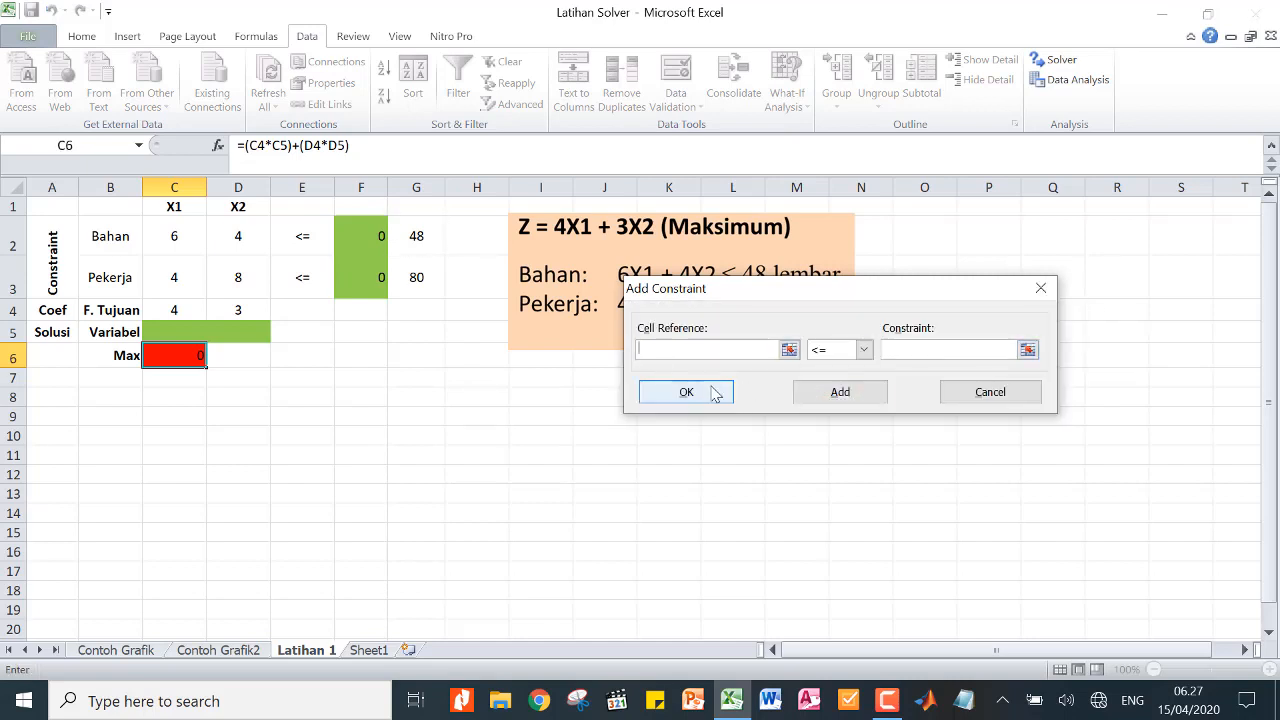
Add the Pekerja constraint $F$3 <= $G$3 and return to the Solver parameters
{"action": "left_click", "coordinate": [790, 350]}
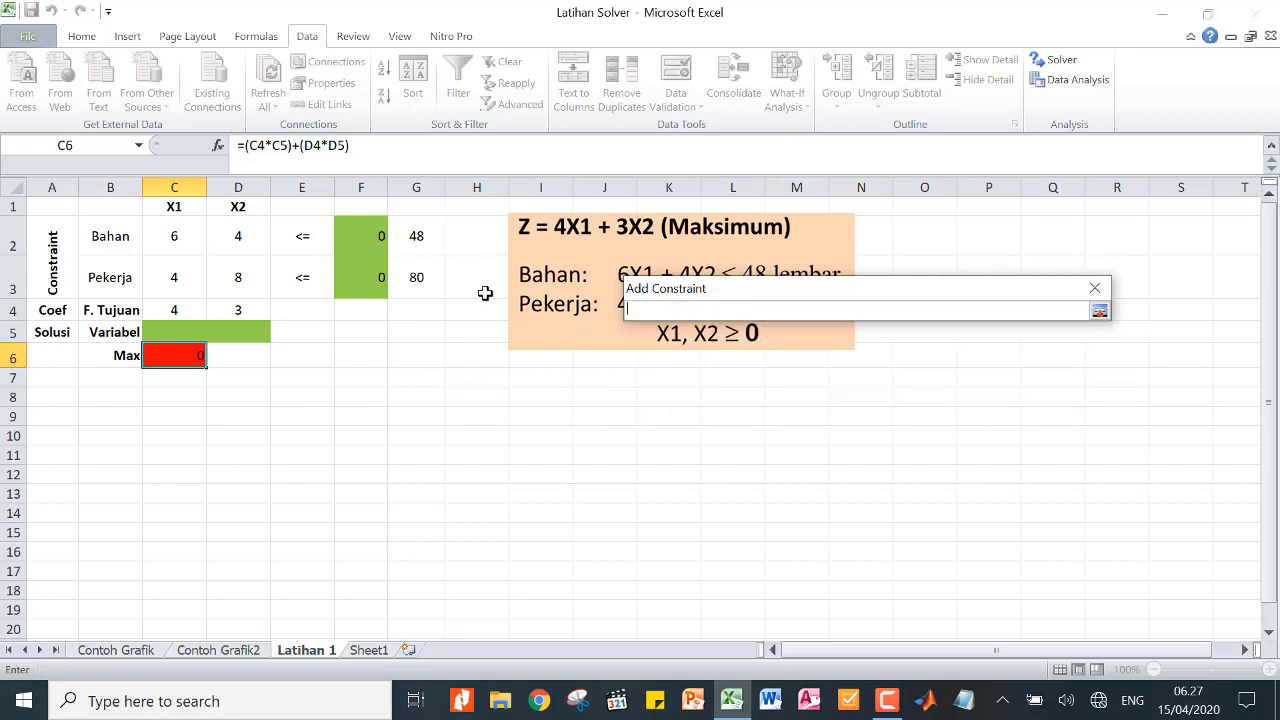
{"action": "left_click", "coordinate": [355, 276]}
{"action": "left_click", "coordinate": [1099, 311]}
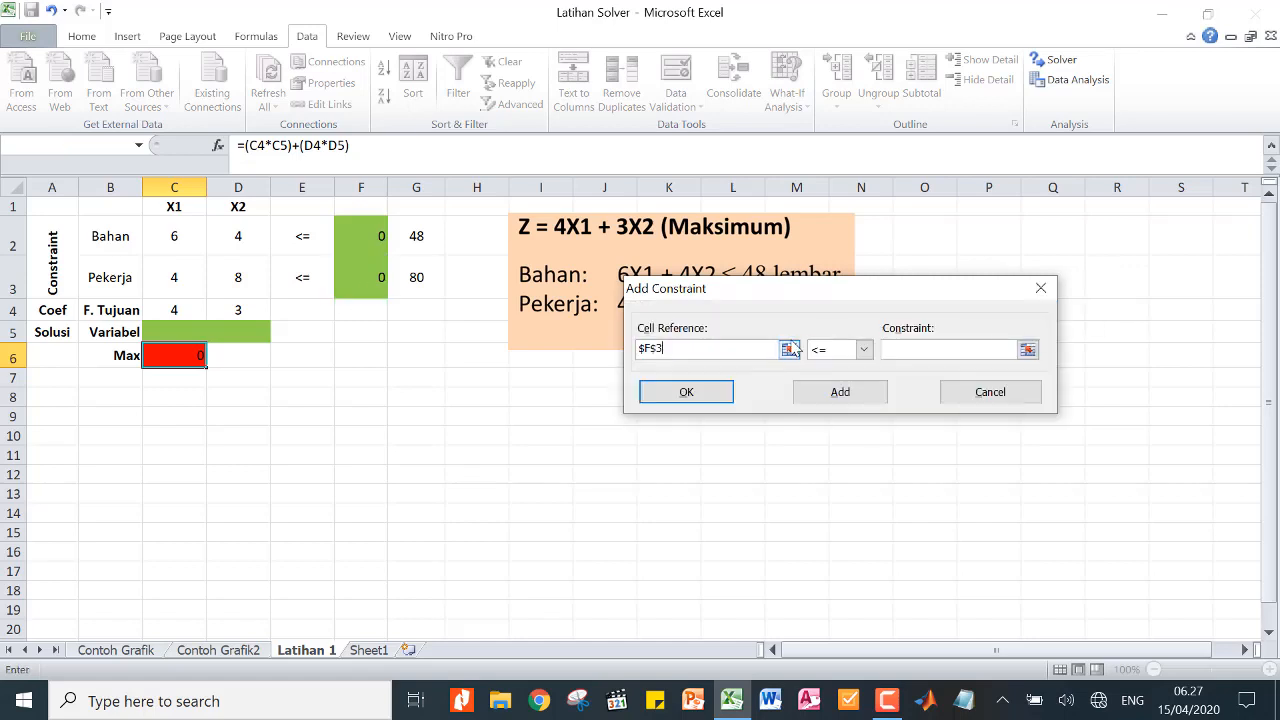
{"action": "left_click", "coordinate": [1028, 349]}
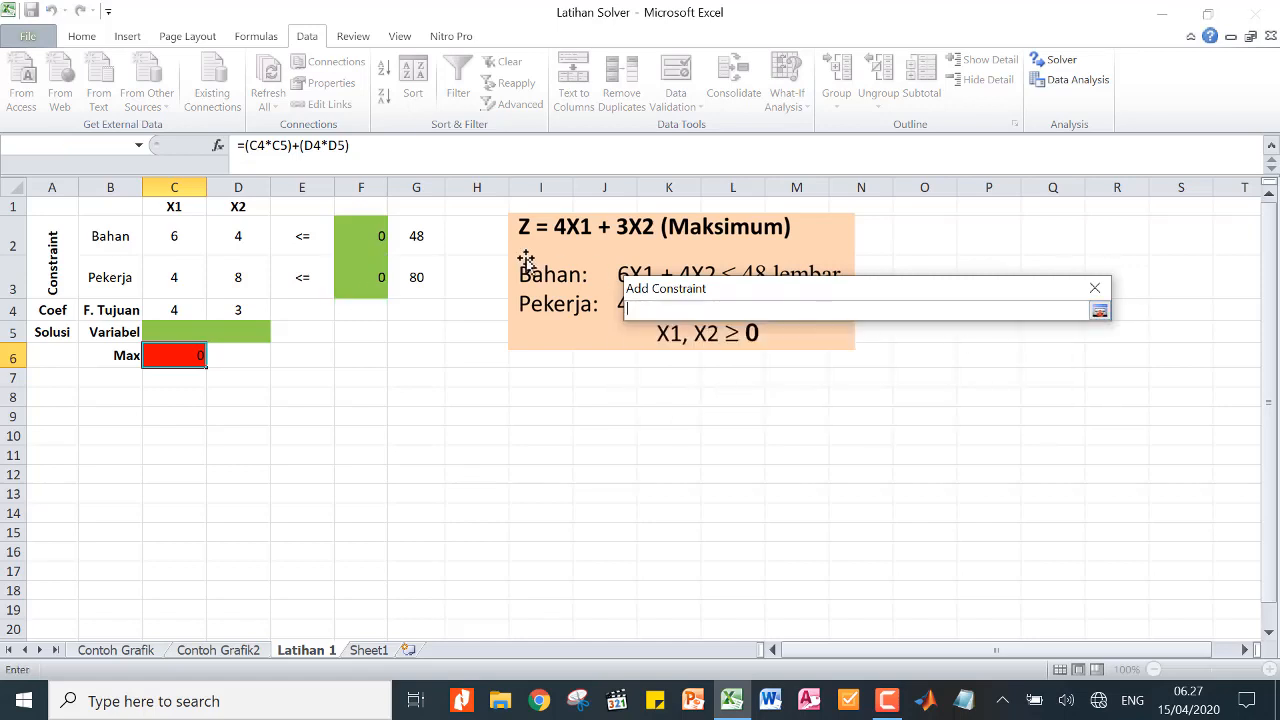
{"action": "left_click", "coordinate": [414, 276]}
{"action": "left_click", "coordinate": [1099, 311]}
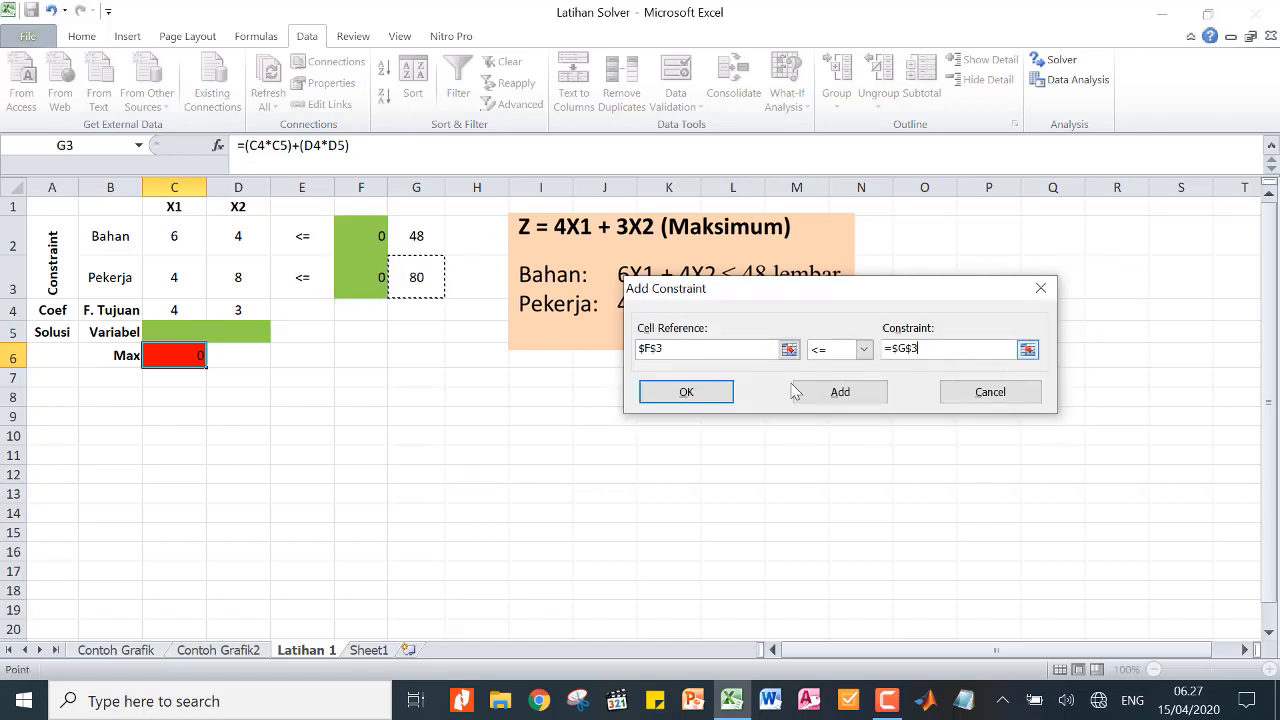
{"action": "left_click", "coordinate": [686, 392]}
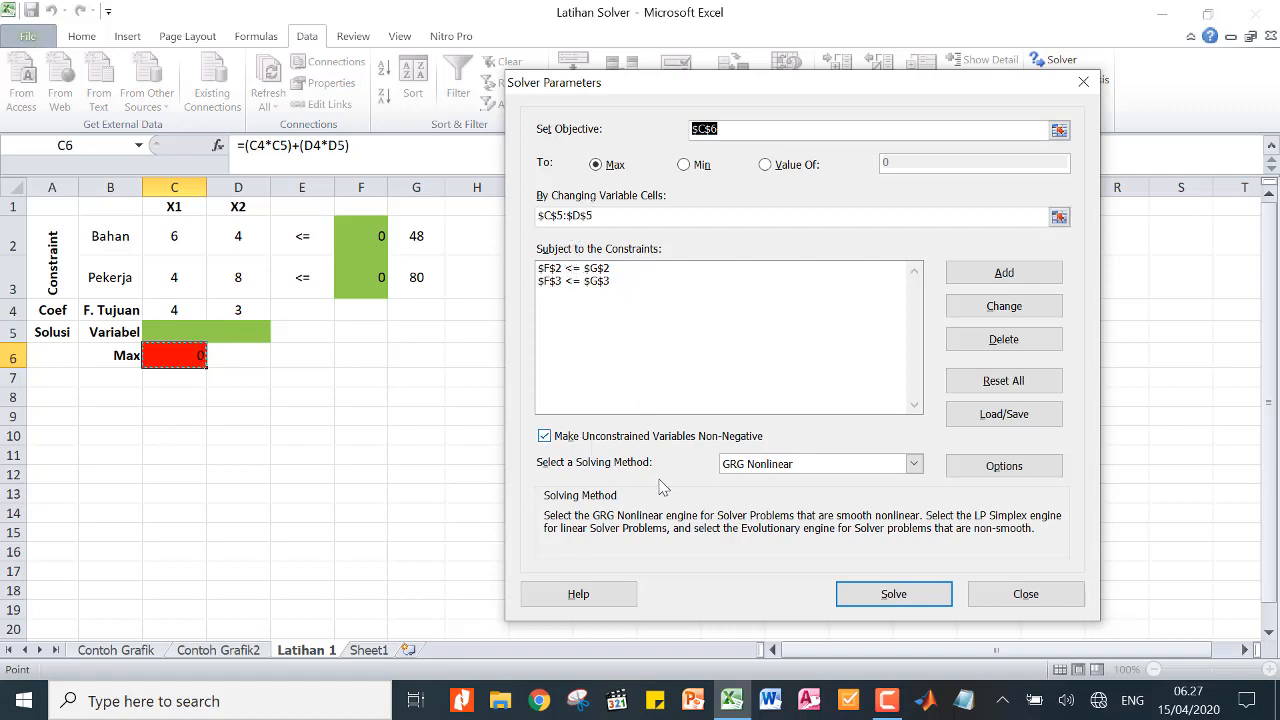
Choose GRG Nonlinear as the solving method, solve the model and keep the Solver solution
{"action": "left_click", "coordinate": [794, 466]}
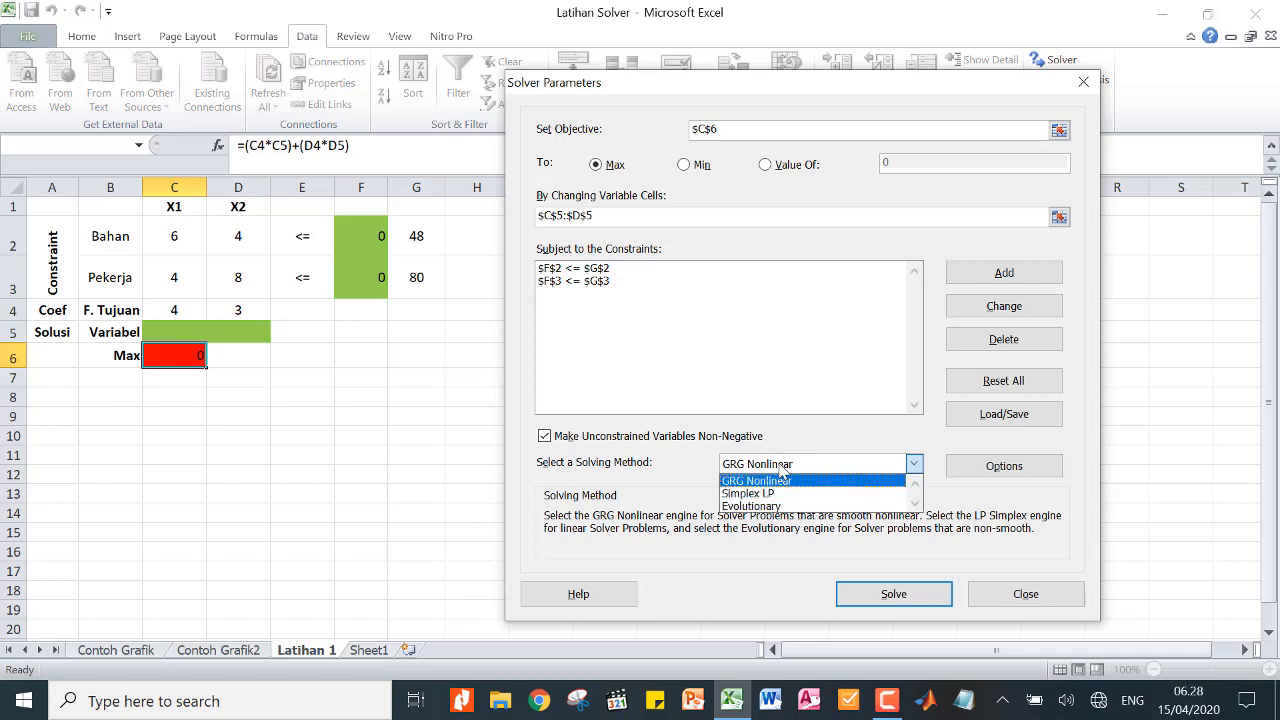
{"action": "left_click", "coordinate": [783, 480]}
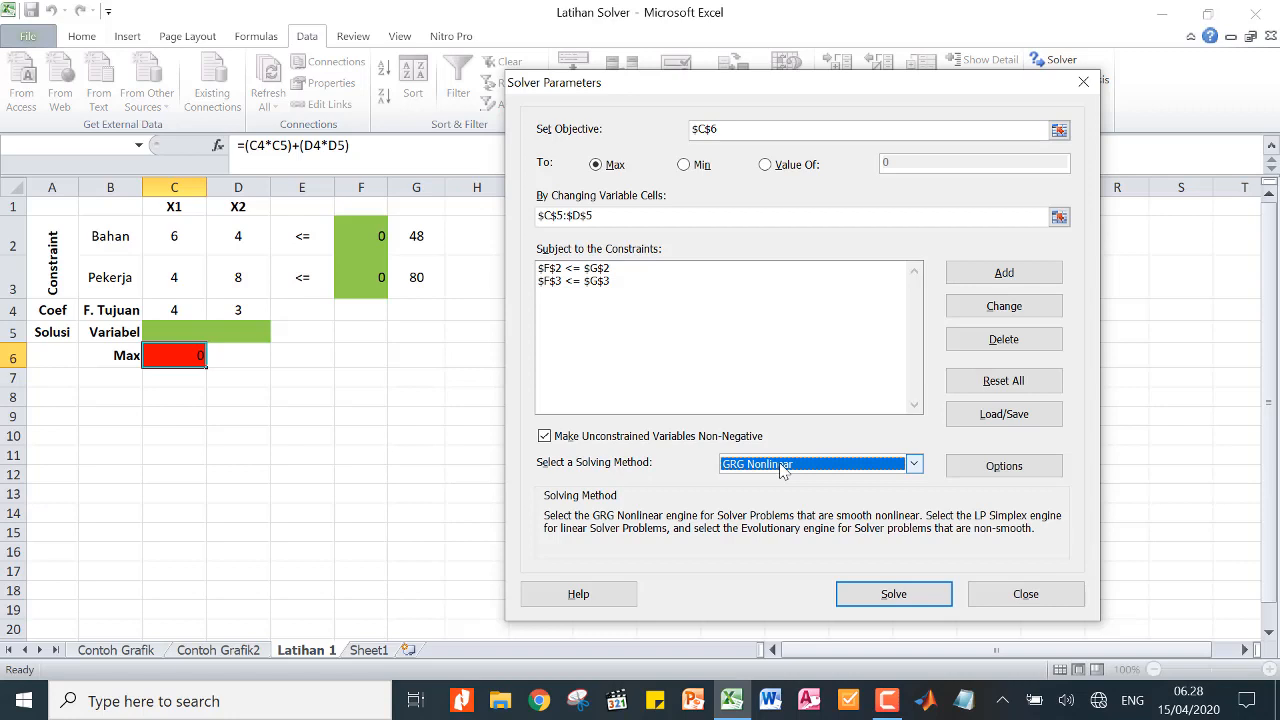
{"action": "left_click", "coordinate": [786, 468]}
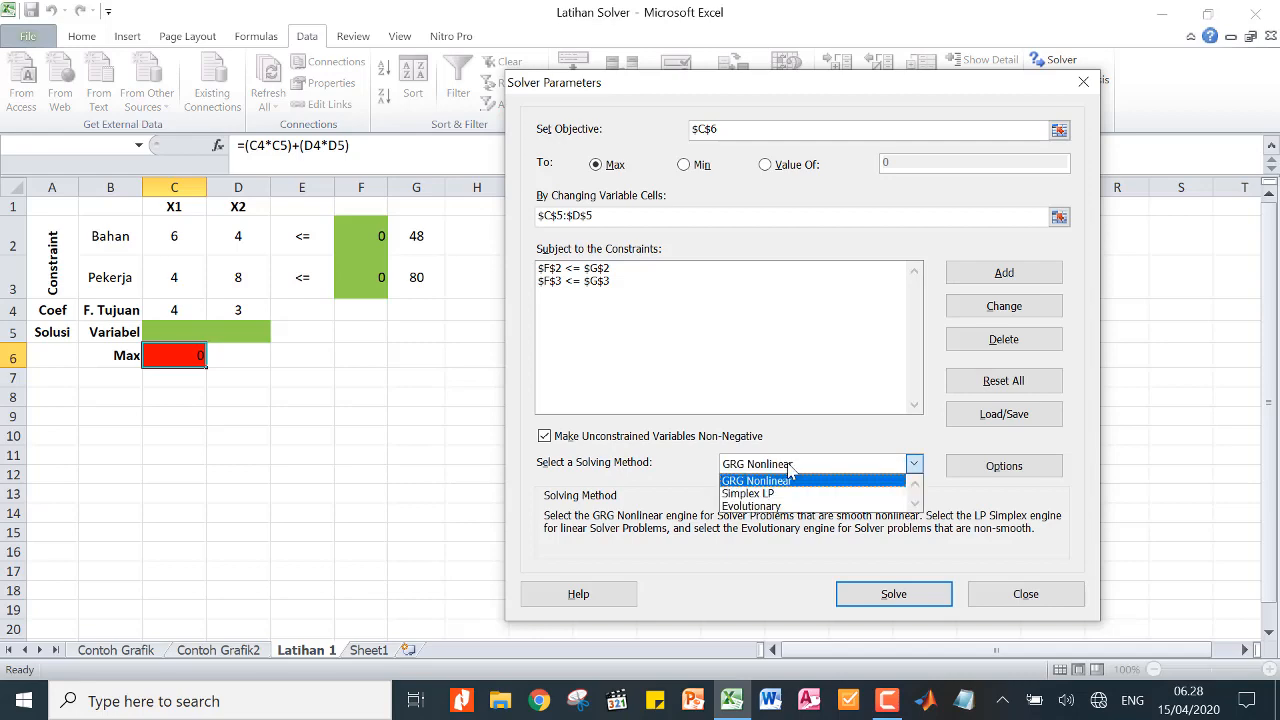
{"action": "left_click", "coordinate": [770, 481]}
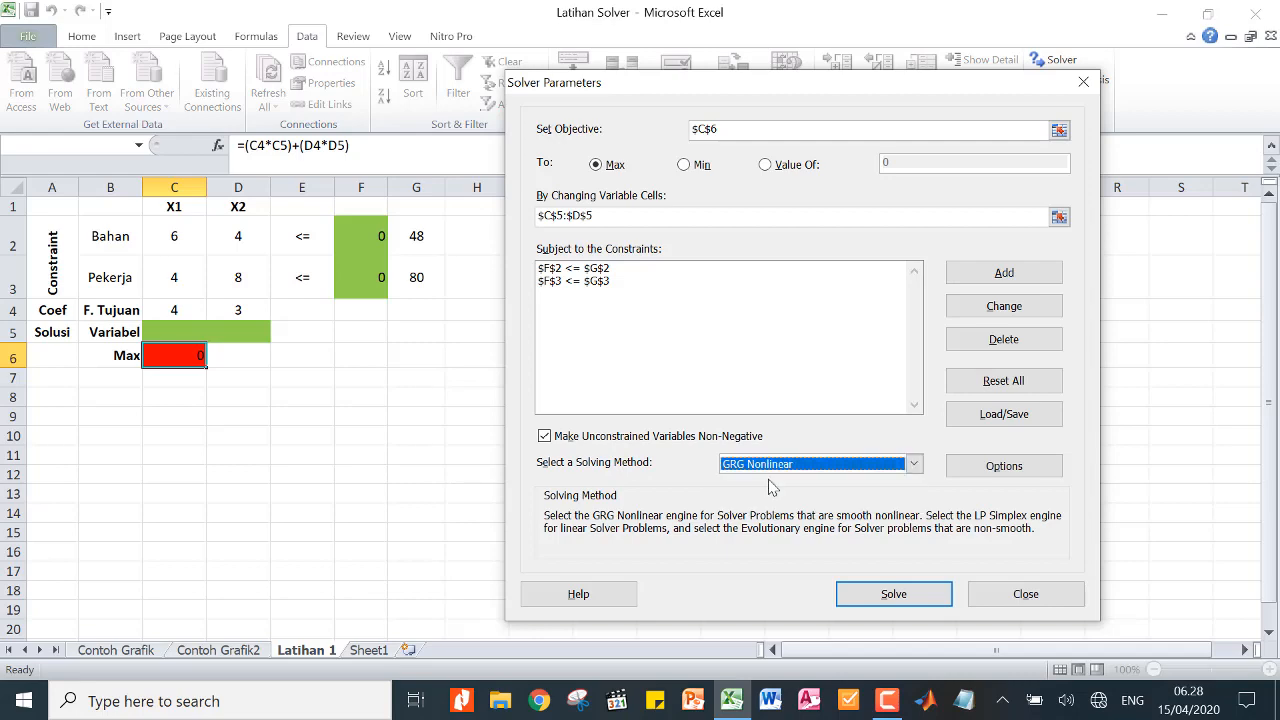
{"action": "left_click", "coordinate": [898, 594]}
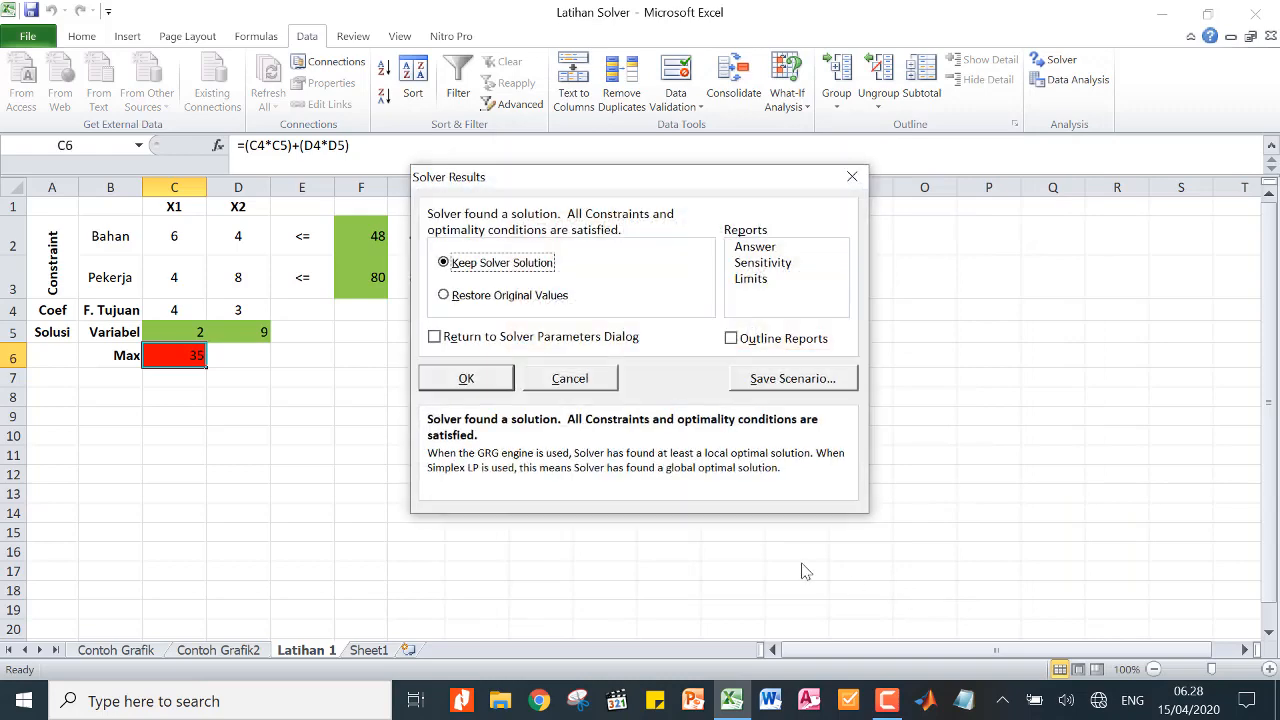
{"action": "left_click", "coordinate": [466, 380]}
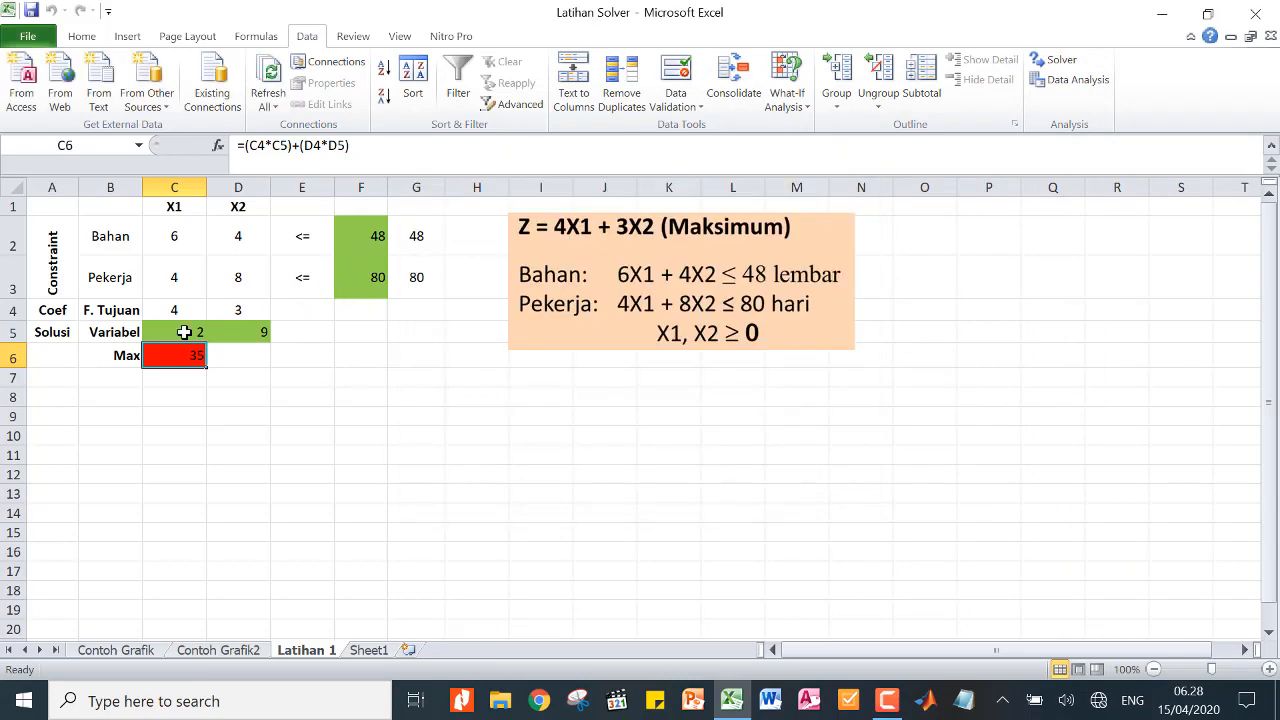
Review the solved X1 and X2 values in C5 and D5 and the maximum in C6
{"action": "left_click", "coordinate": [184, 332]}
{"action": "left_click", "coordinate": [243, 333]}
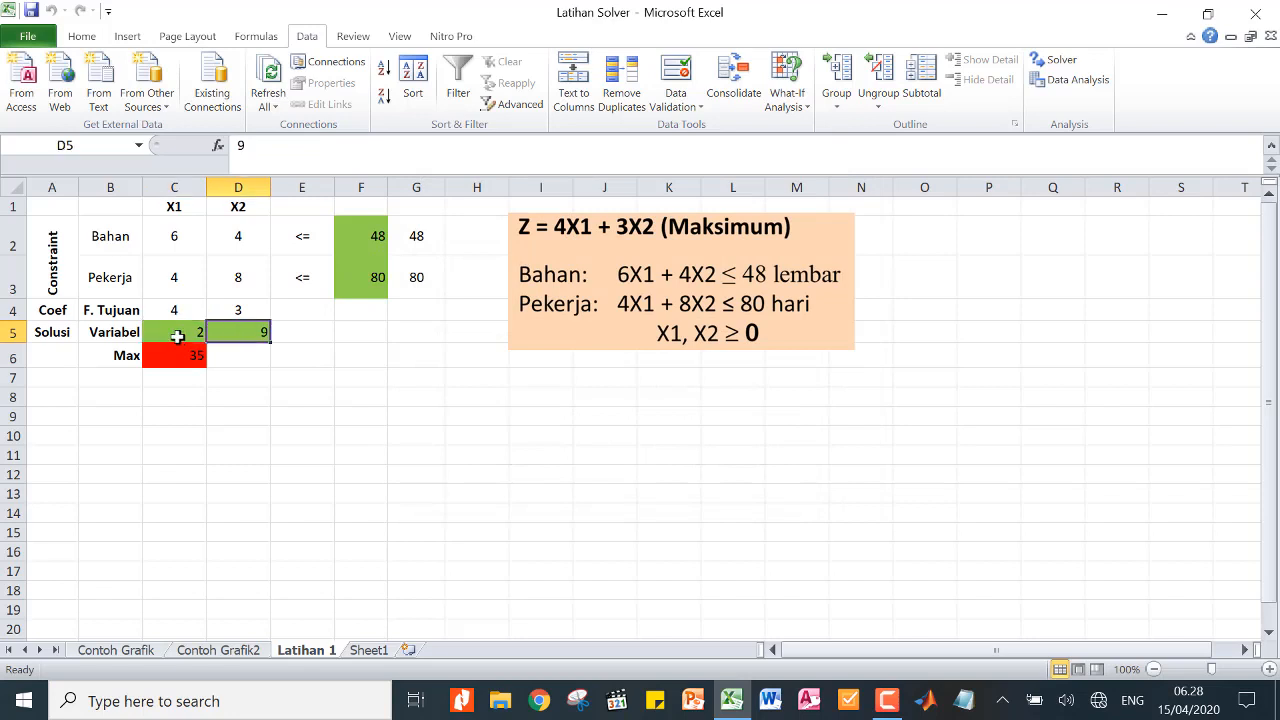
{"action": "left_click_drag", "start_coordinate": [179, 332], "coordinate": [223, 334]}
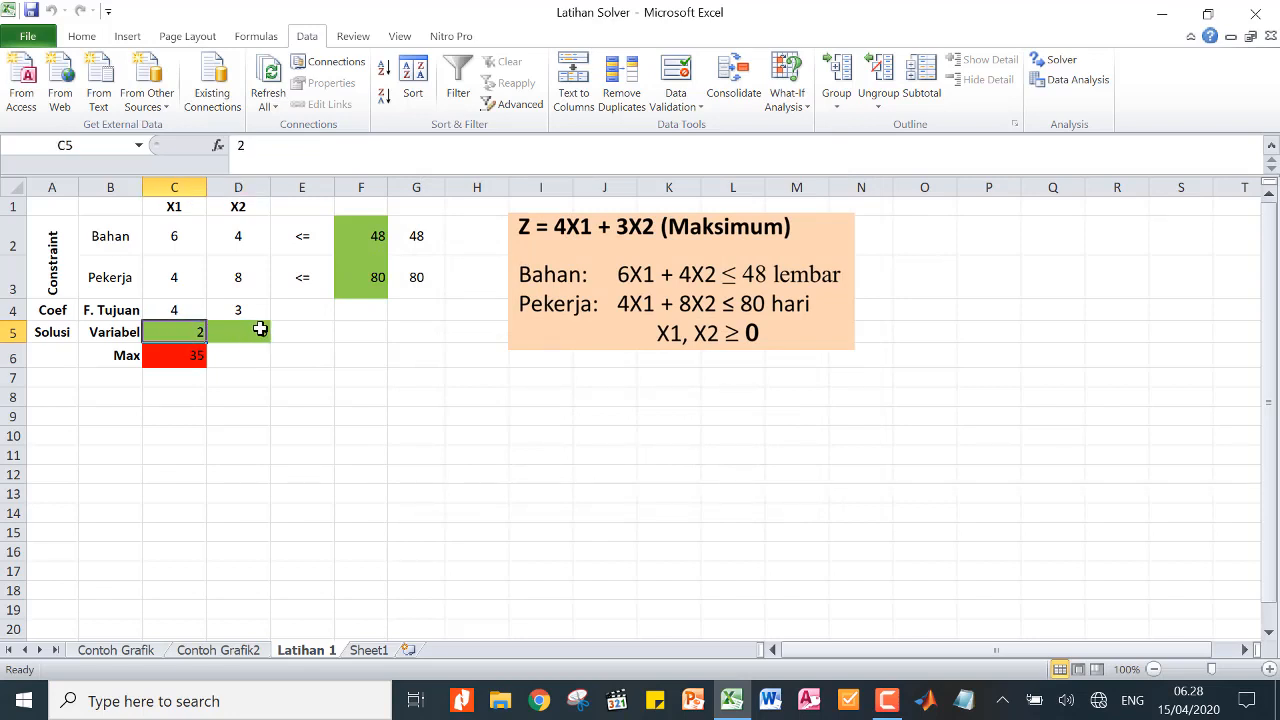
{"action": "left_click", "coordinate": [263, 331]}
{"action": "left_click", "coordinate": [197, 353]}
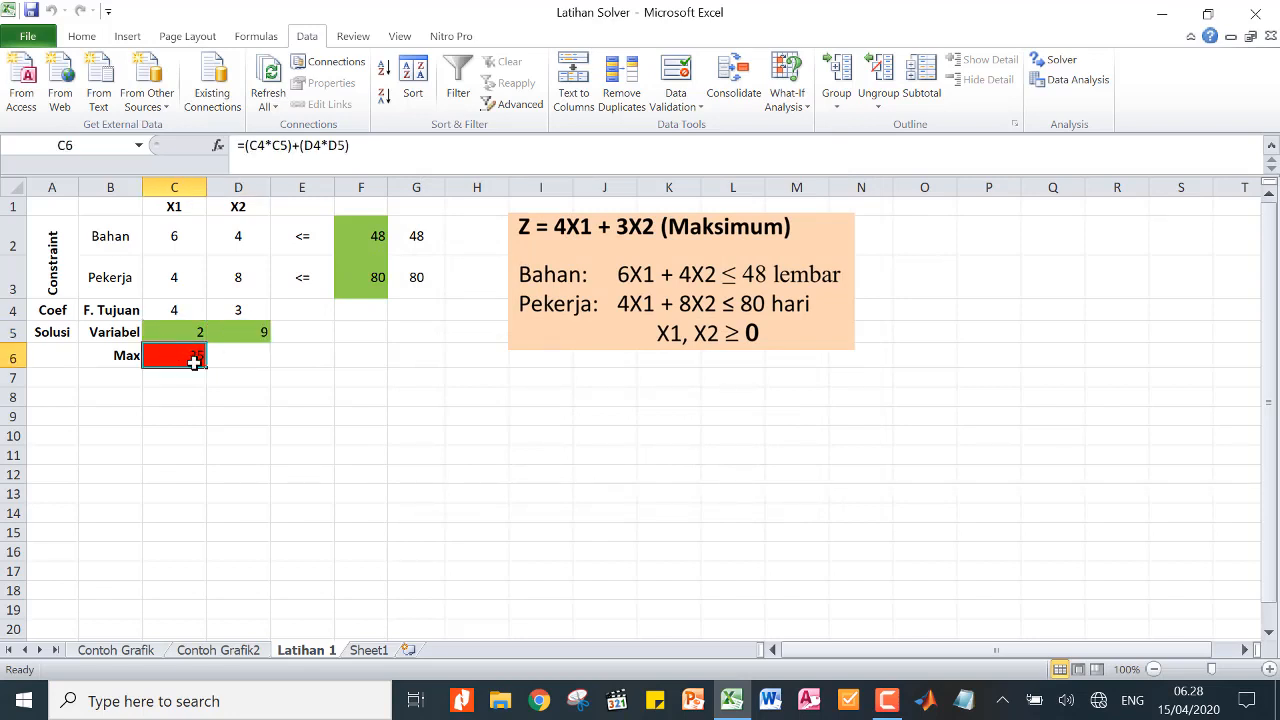